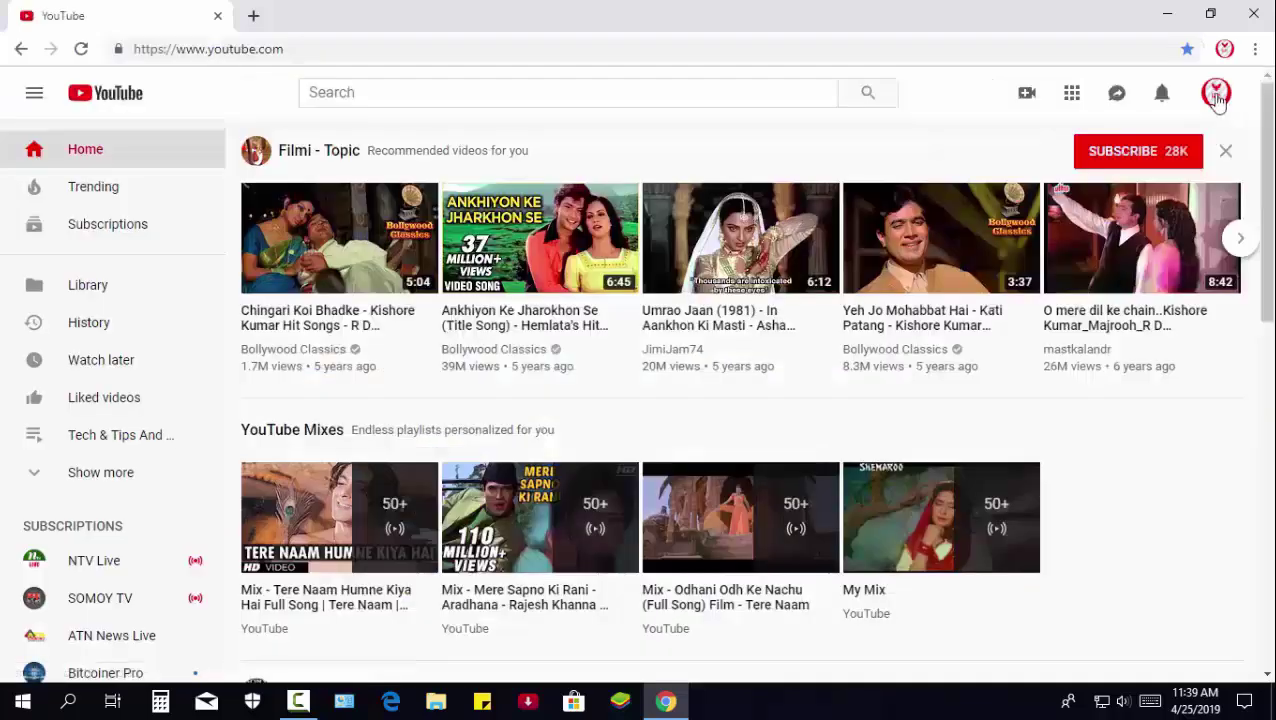
Step: Look through the uploaded videos on the HD ALLINONE YouTube channel, and close the browser
click(1216, 93)
click(1050, 185)
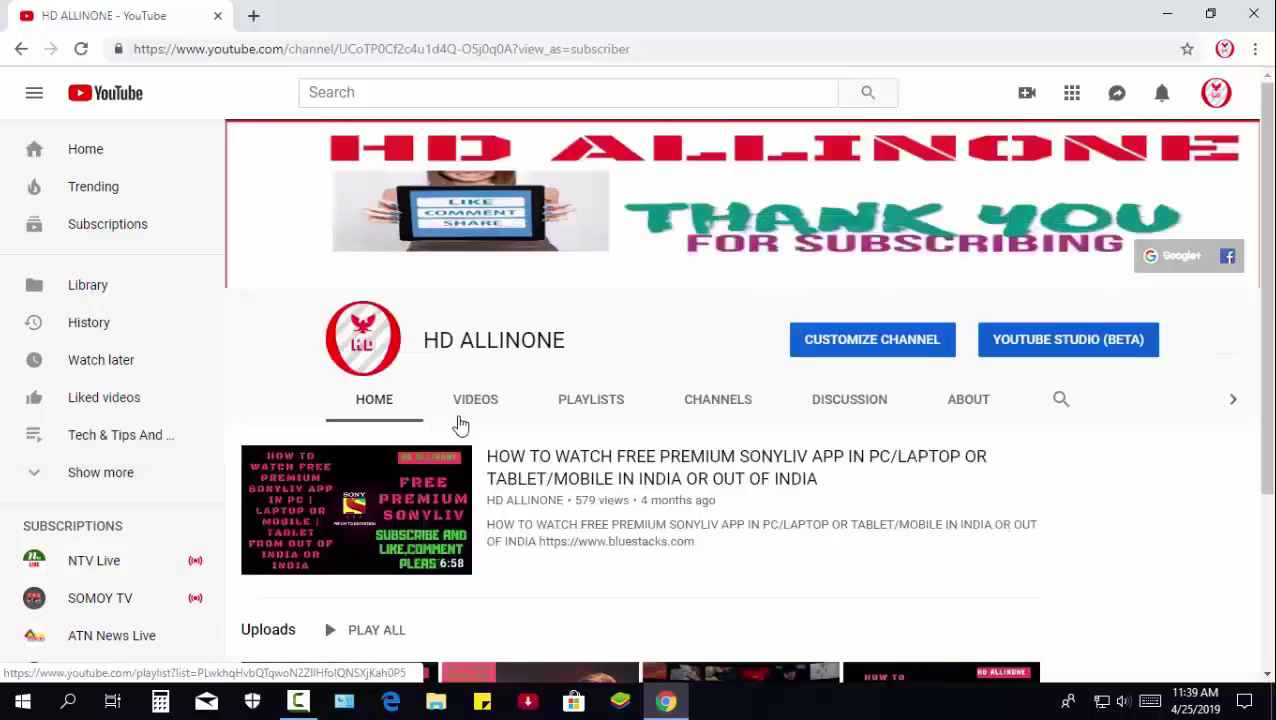
click(493, 413)
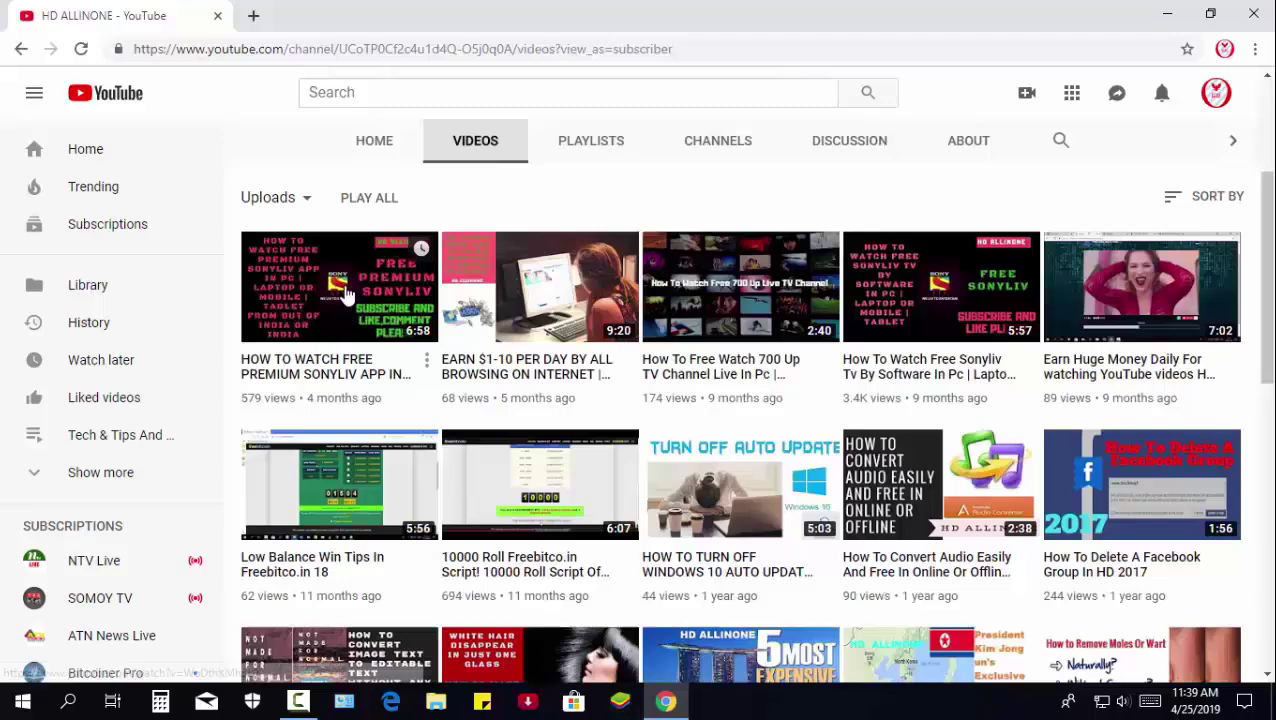
scroll(577, 648, down, 1)
scroll(577, 648, down, 2)
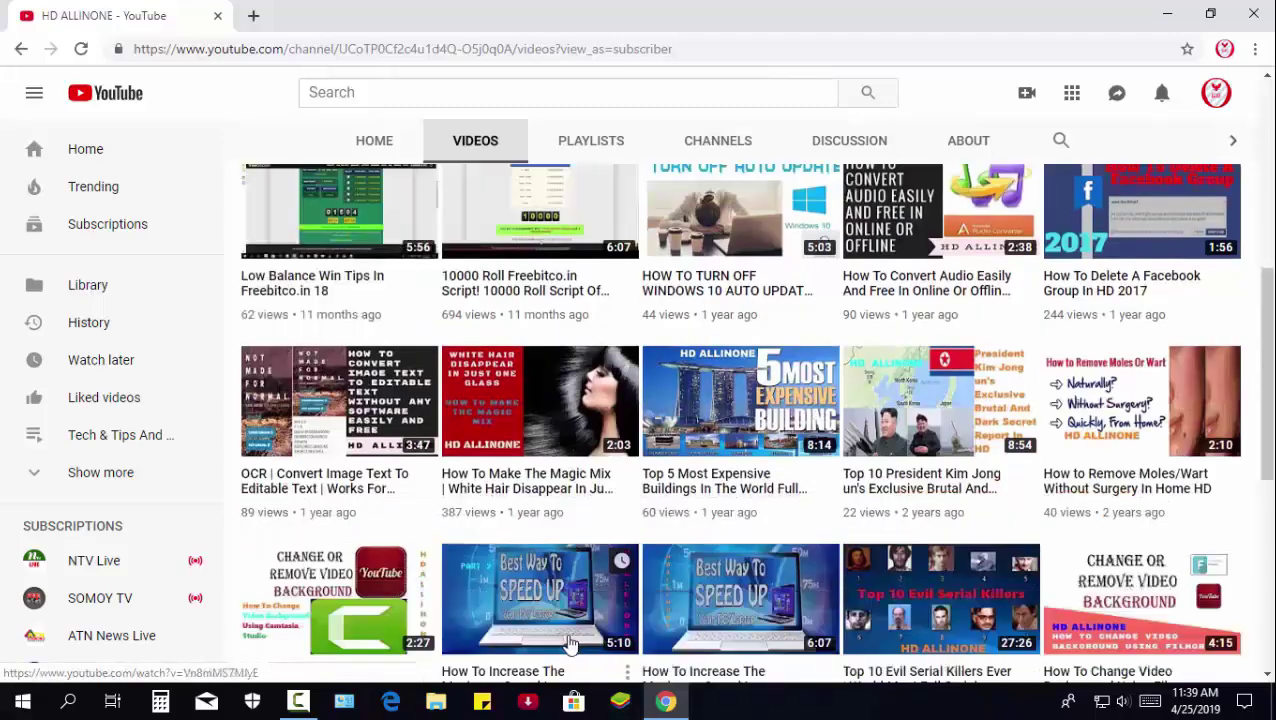
scroll(570, 643, down, 2)
scroll(566, 638, down, 1)
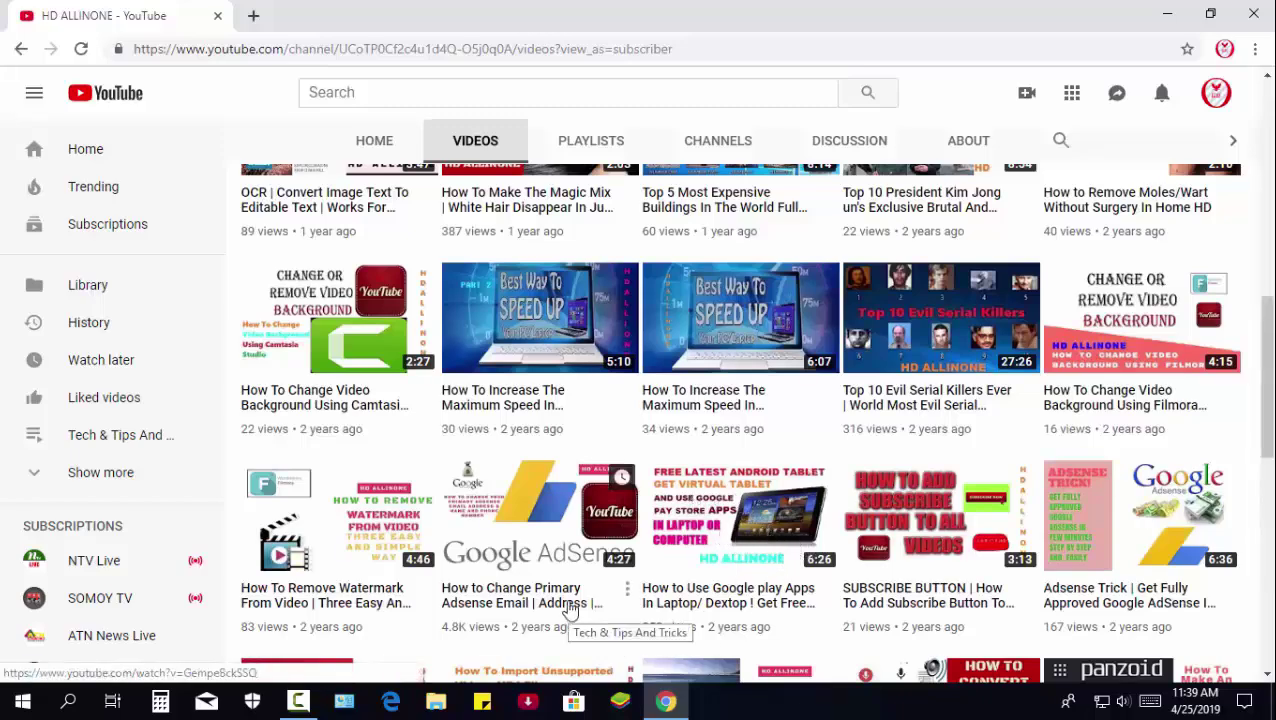
scroll(570, 607, up, 10)
click(1264, 21)
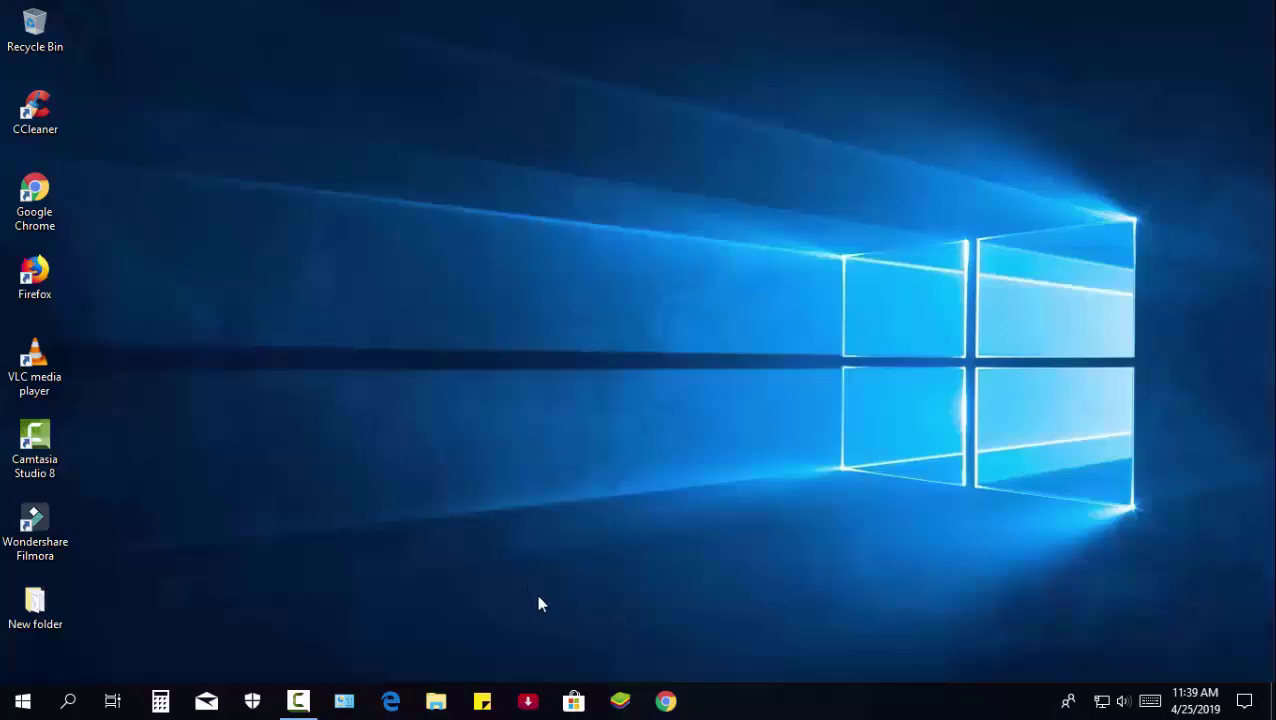
Step: Switch to BlueStacks and search the Google Play Store for youtube go
click(621, 701)
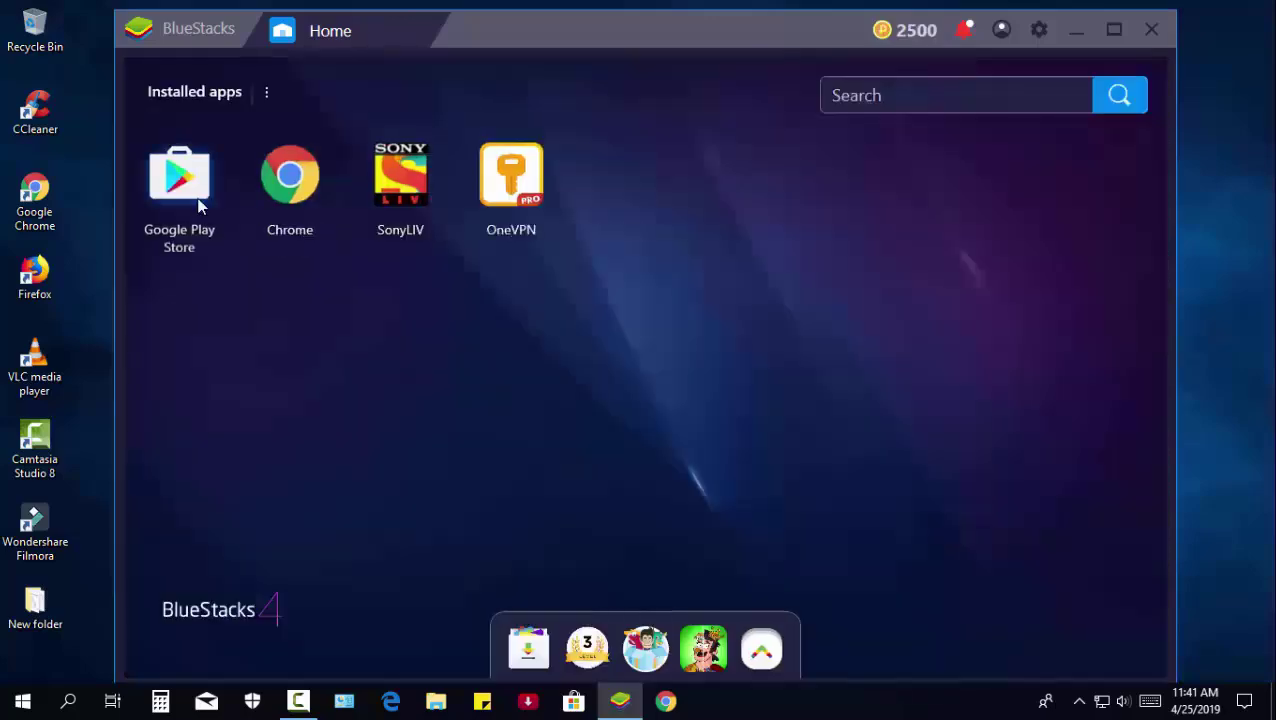
click(196, 198)
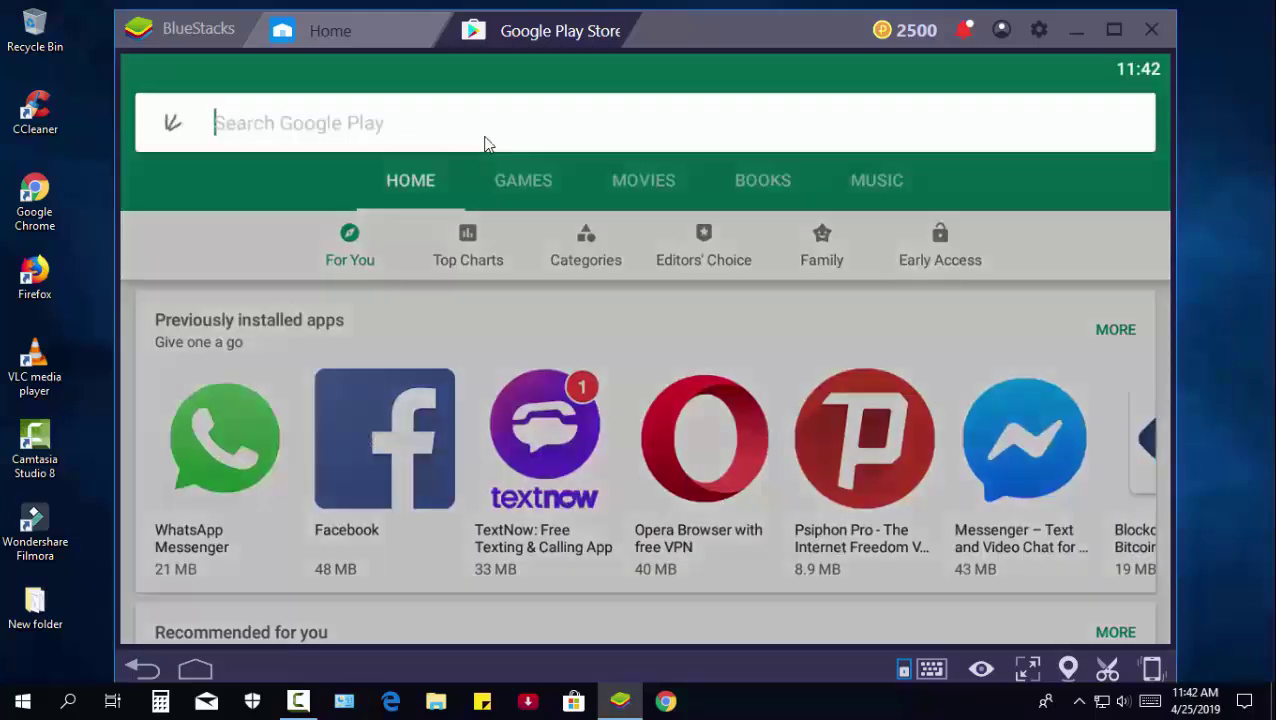
click(484, 143)
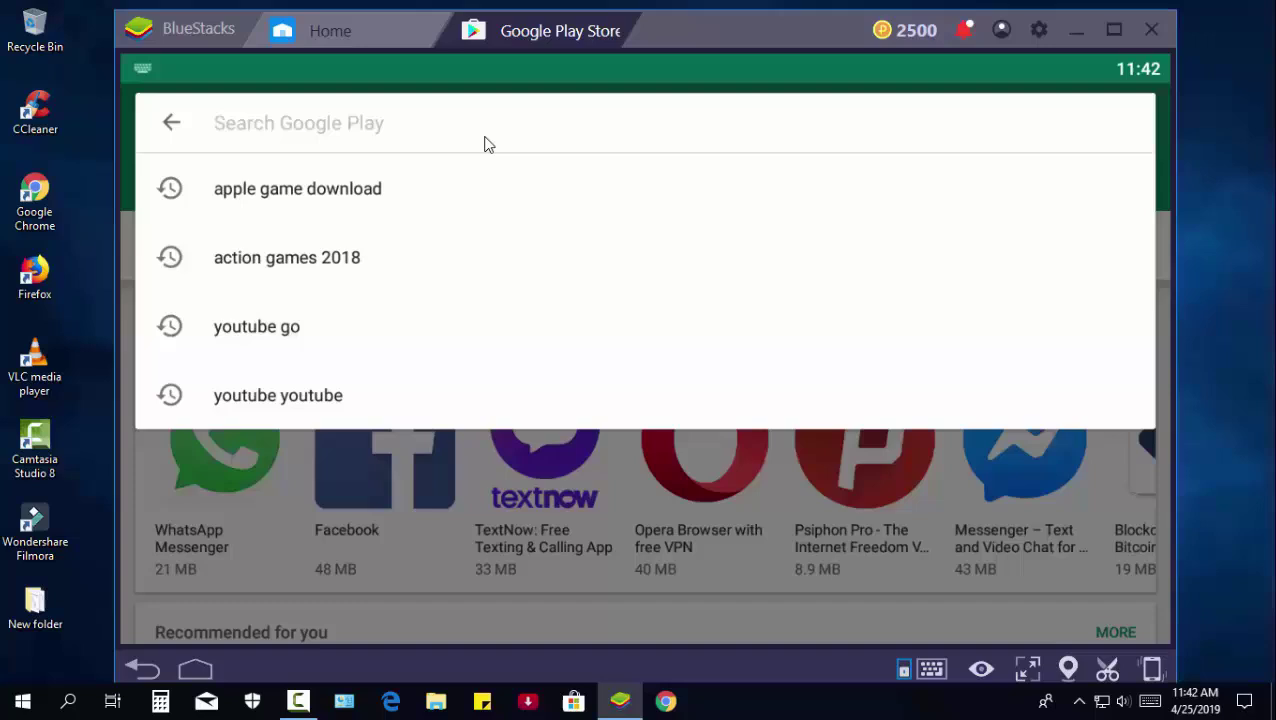
text(y)
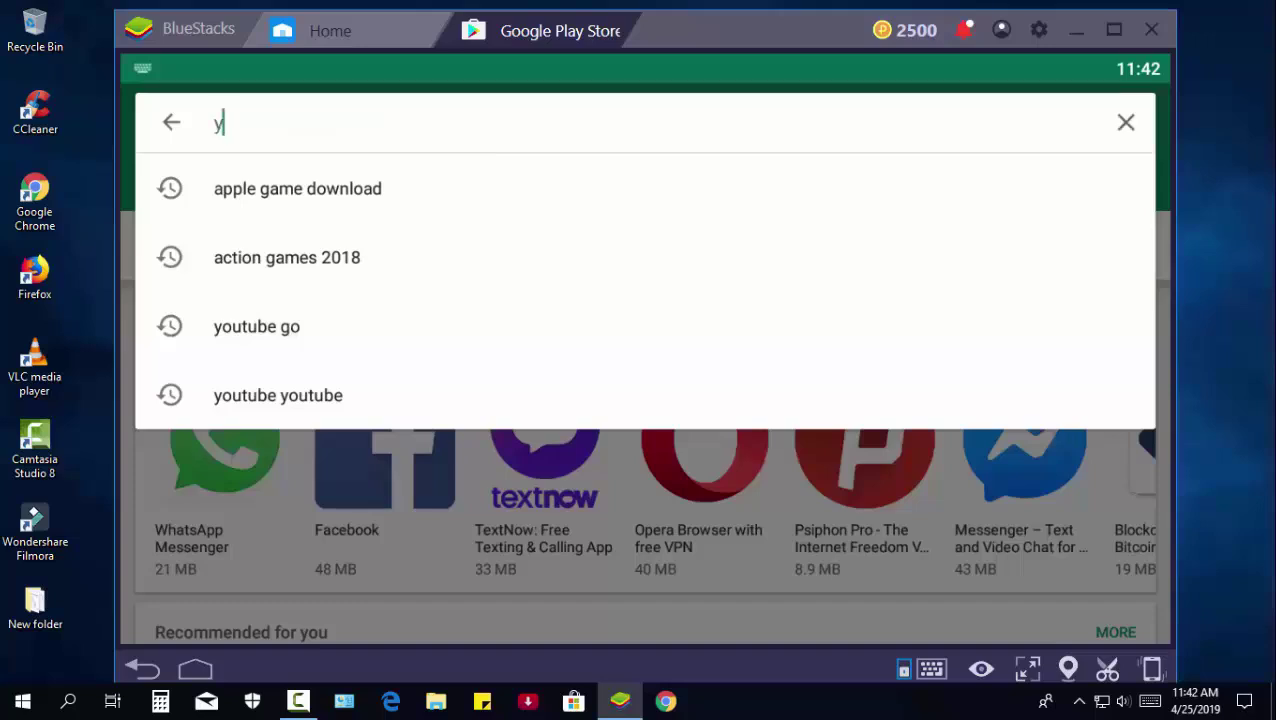
click(287, 331)
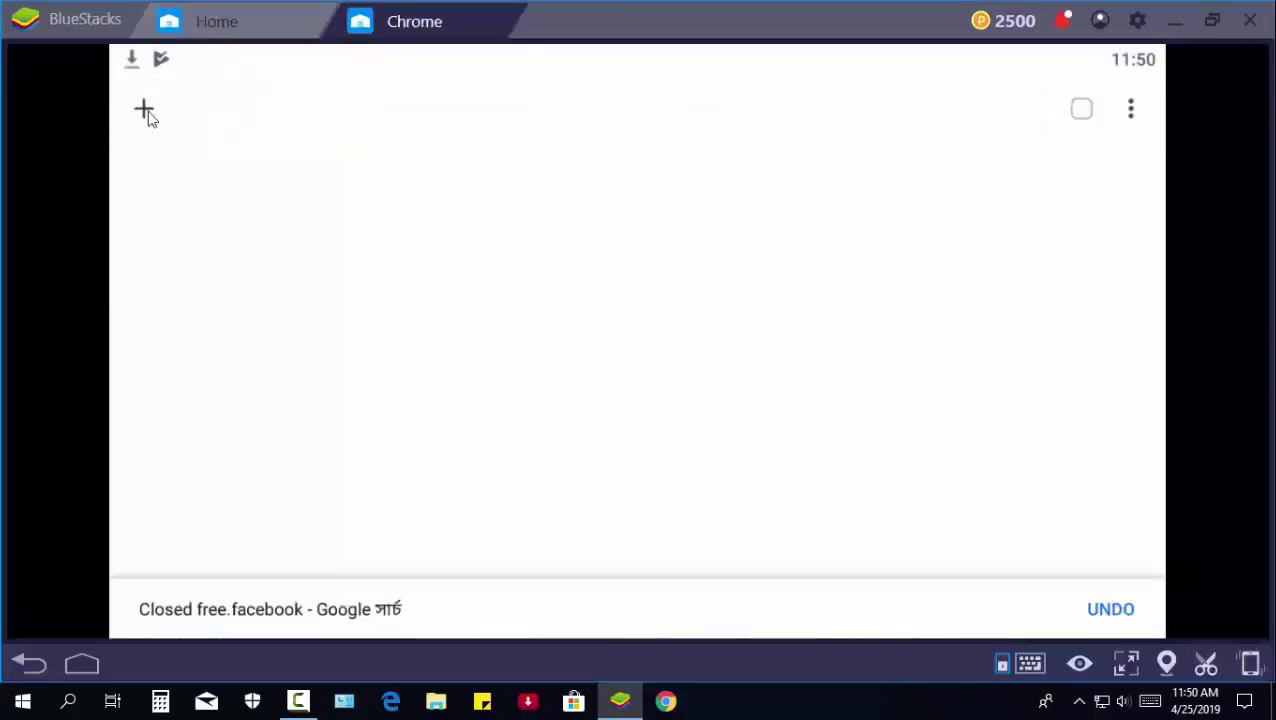
Step: Search the web for youtube go apk in a new Chrome tab inside BlueStacks
click(145, 112)
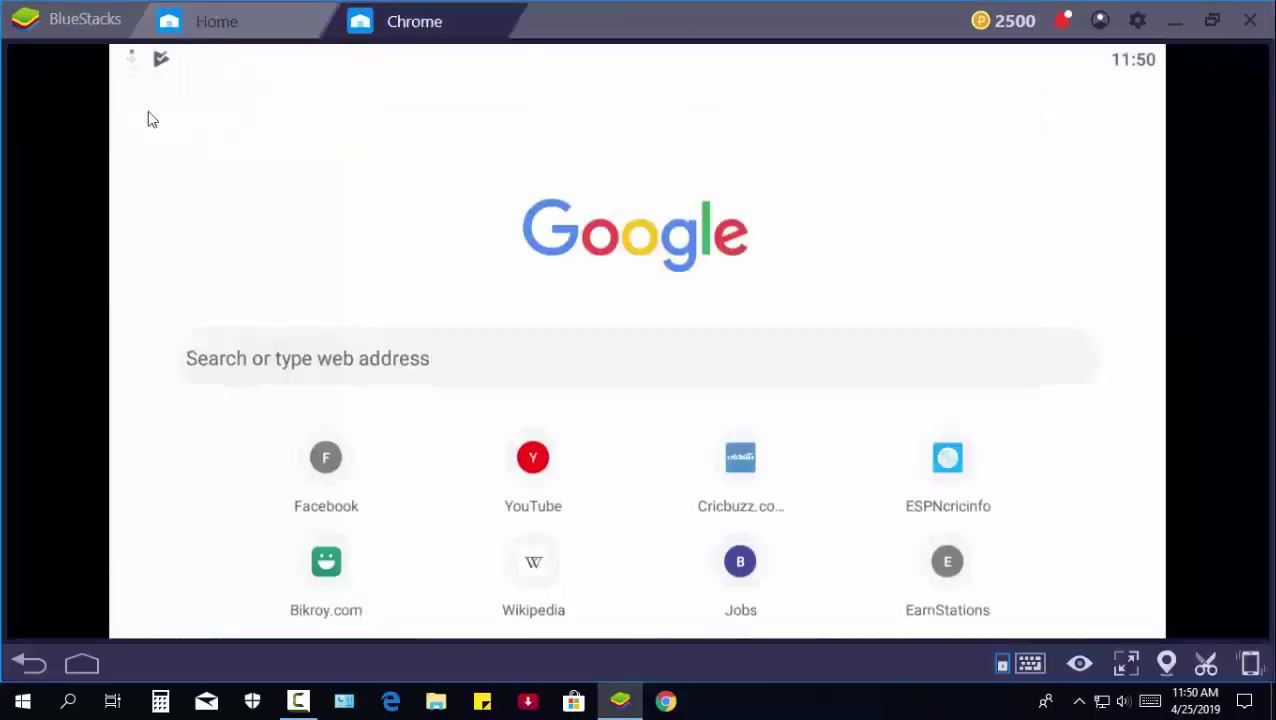
click(478, 362)
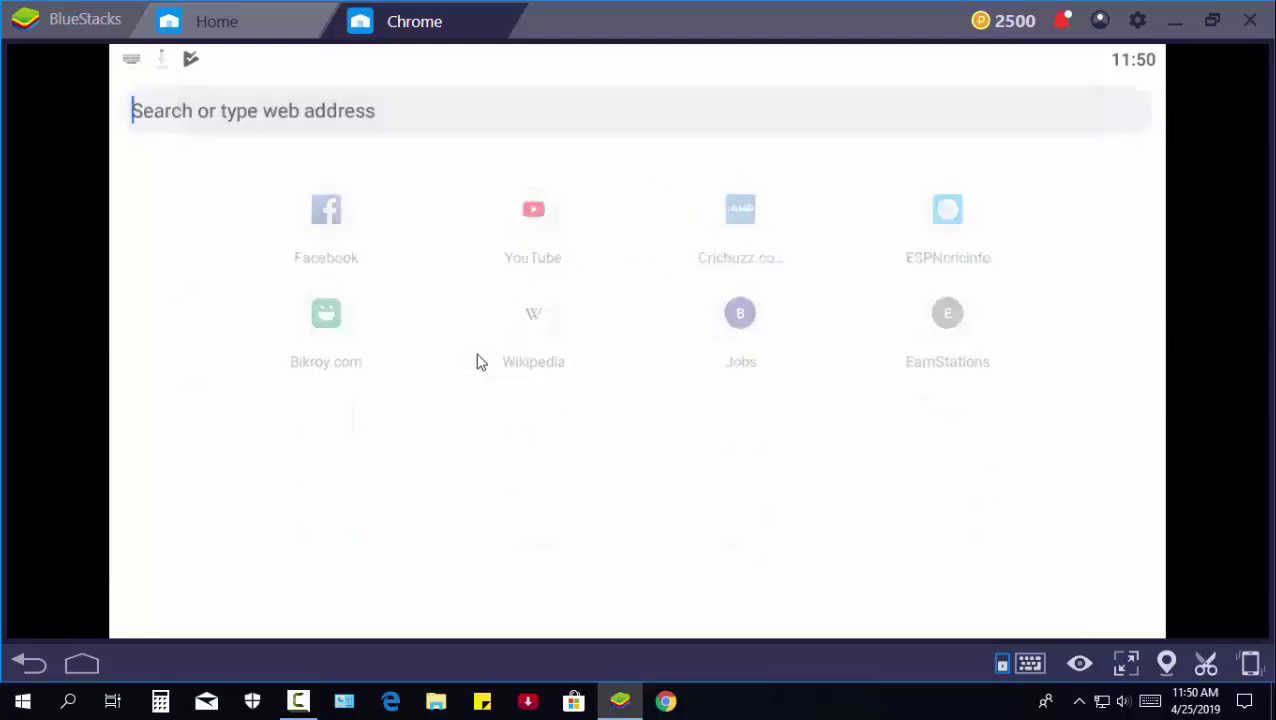
text(yo)
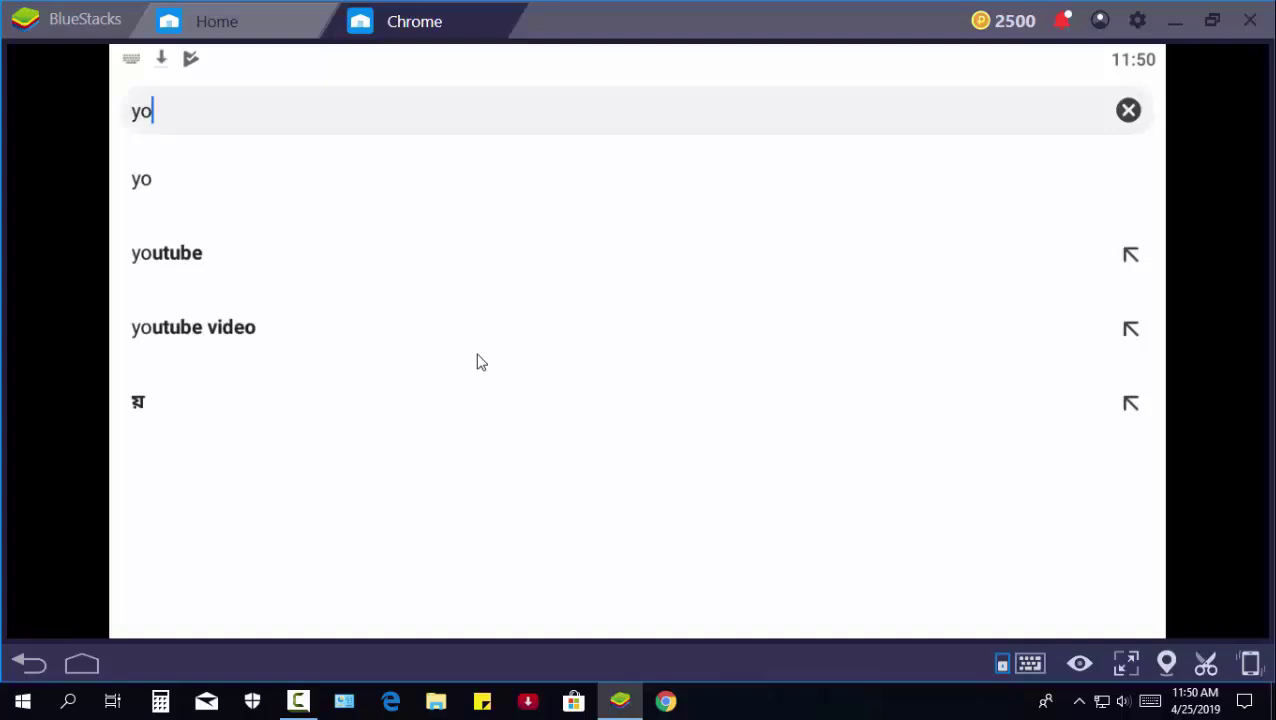
text(utube)
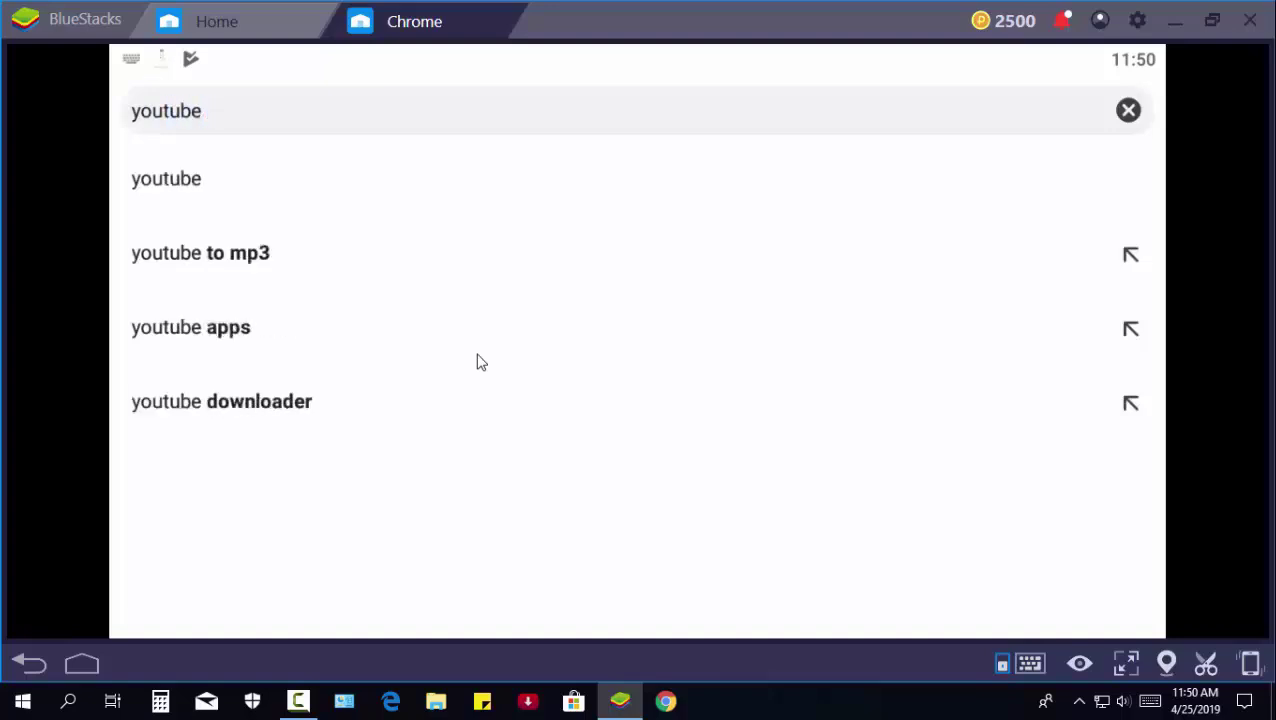
text( go)
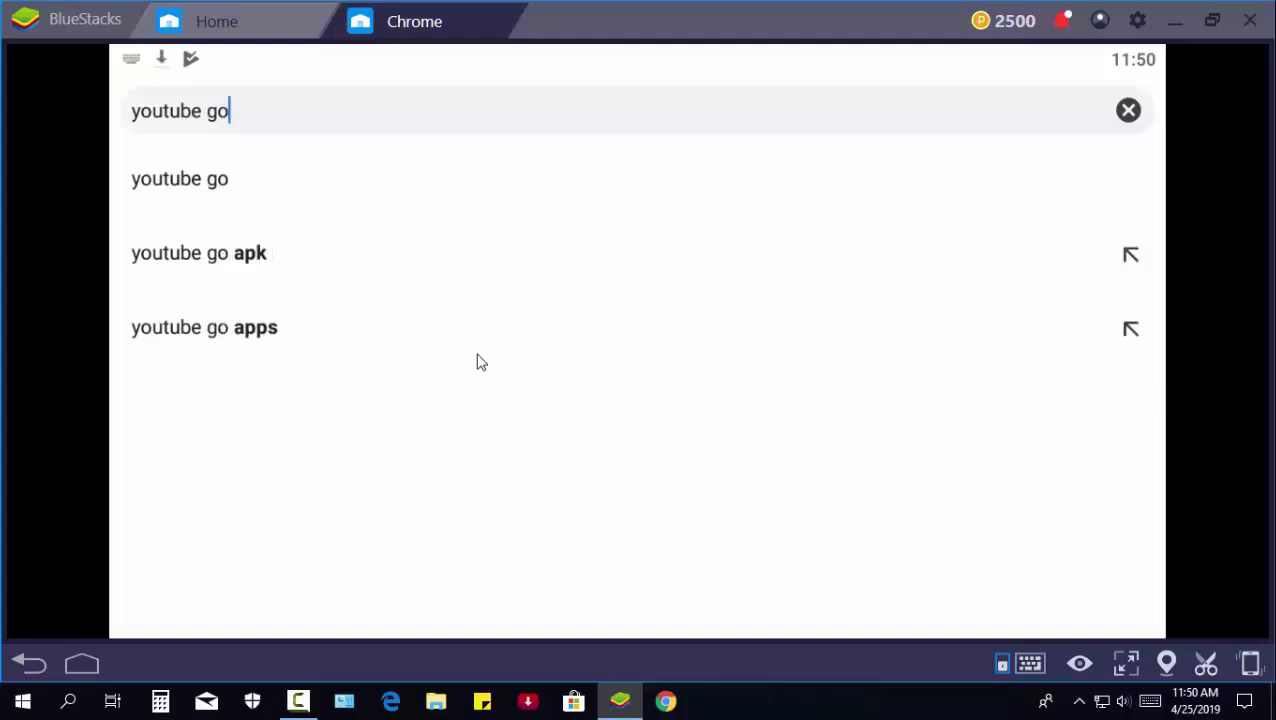
click(267, 259)
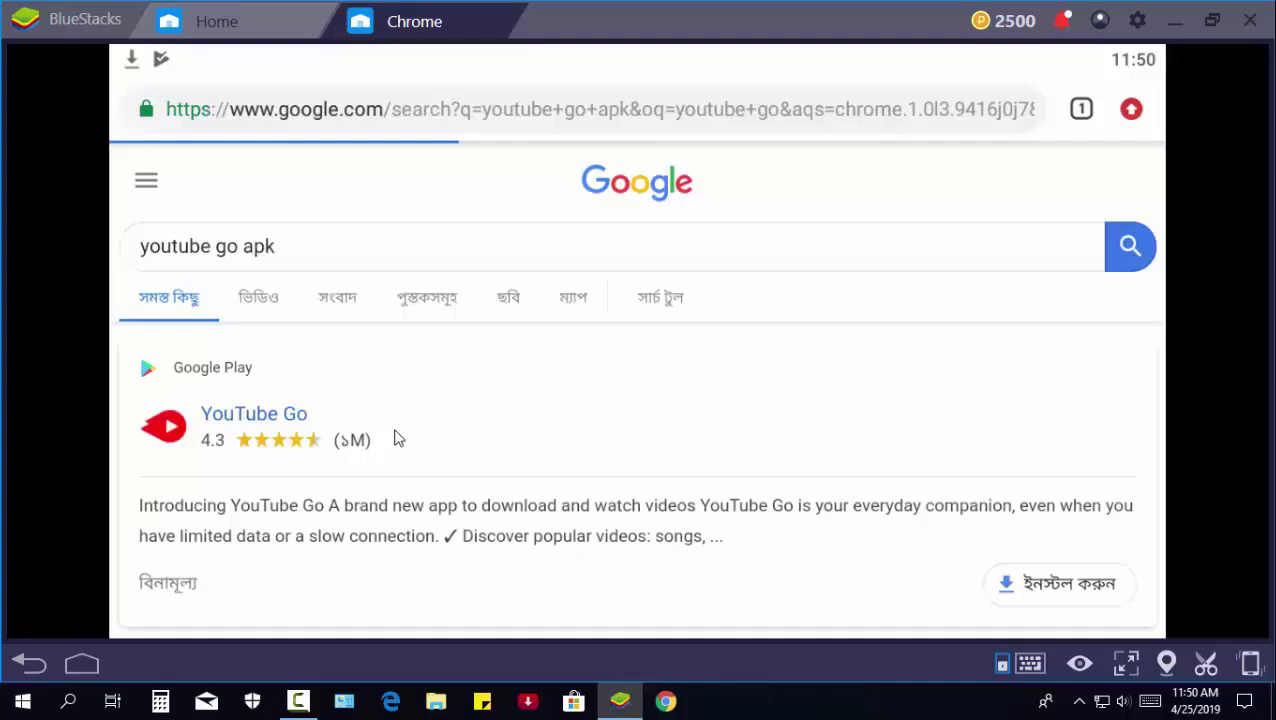
Step: Try to install YouTube Go from its Google Play search result, and return to the web results
click(1026, 590)
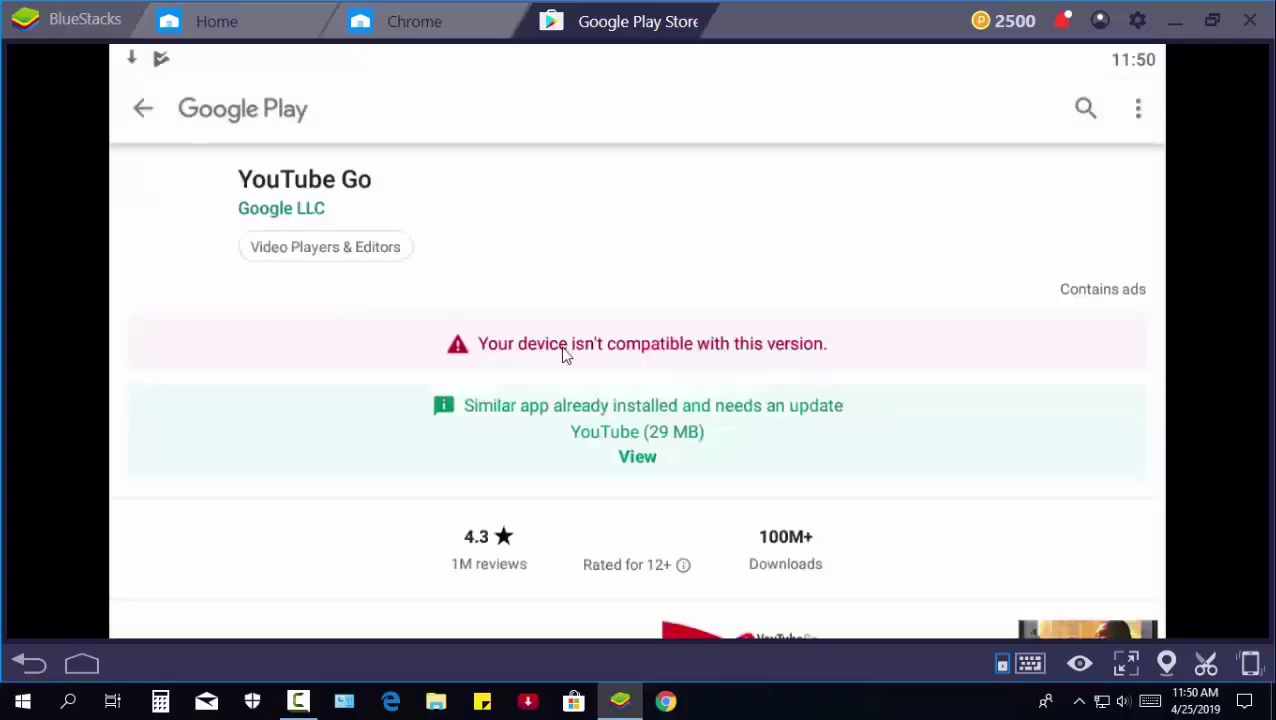
click(143, 108)
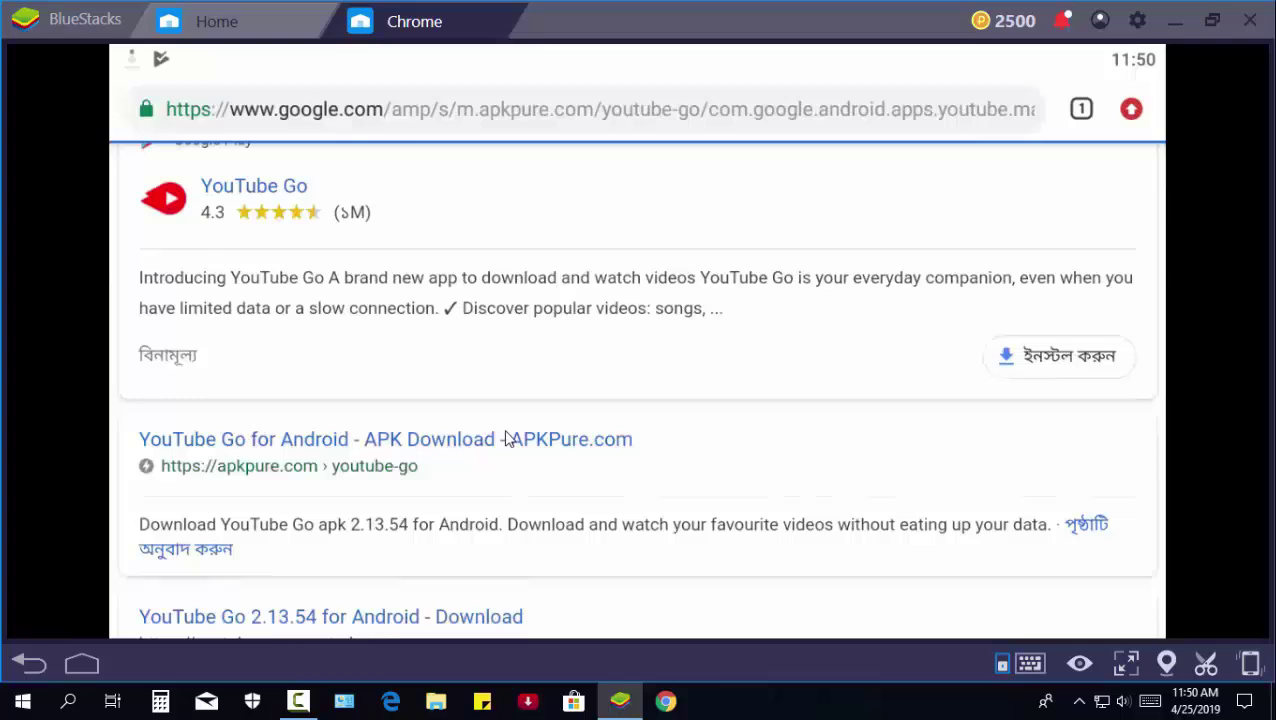
Step: Download the YouTube Go APK from the APKPure.com result, allowing Chrome to access photos, media and files
click(508, 439)
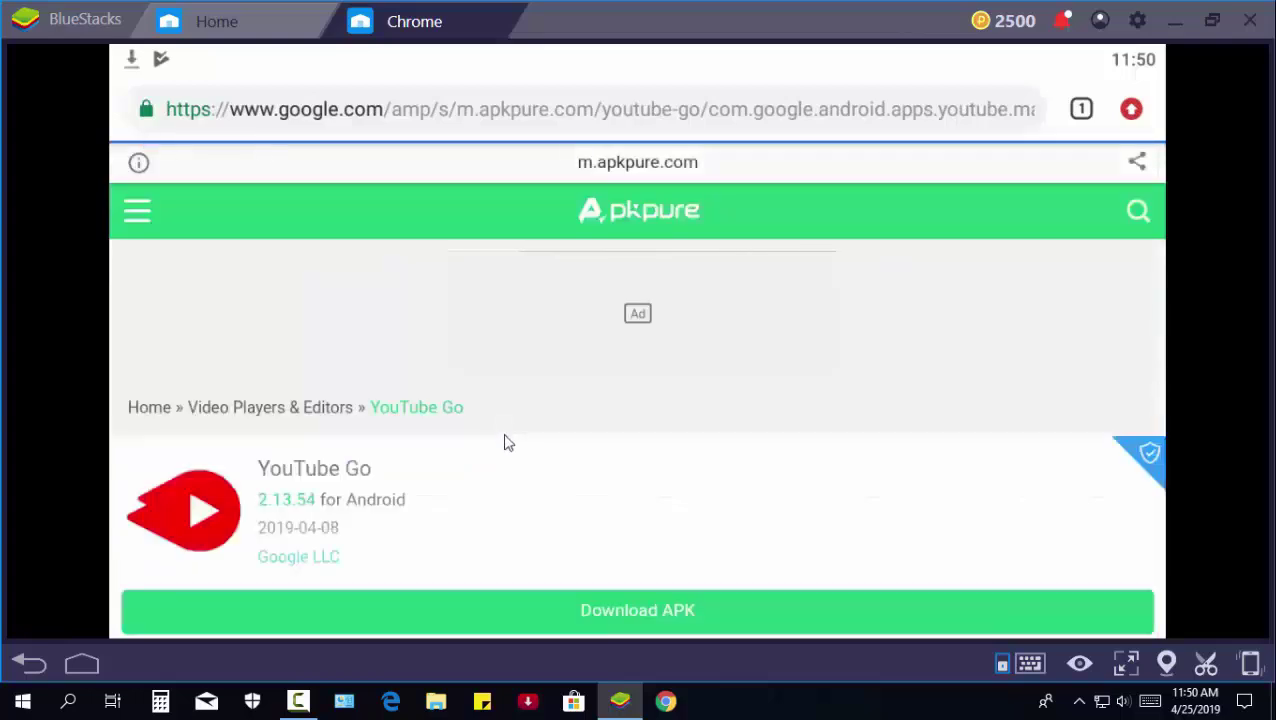
click(637, 611)
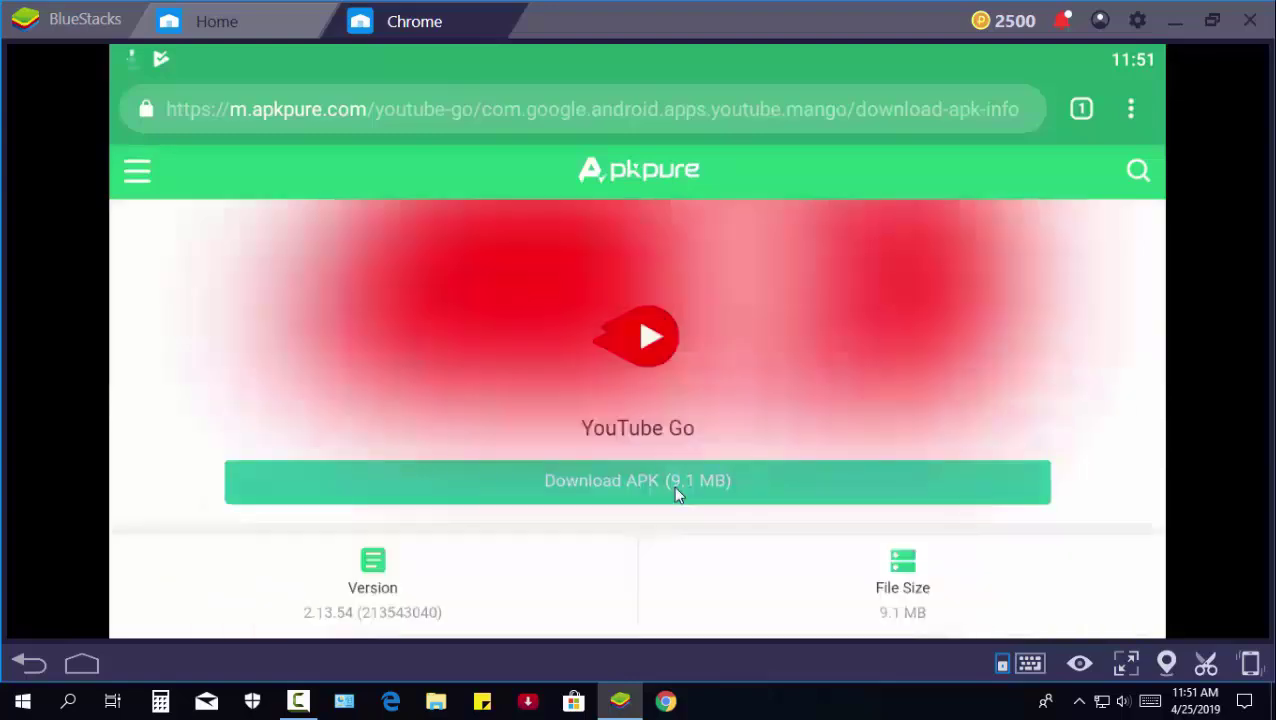
click(673, 485)
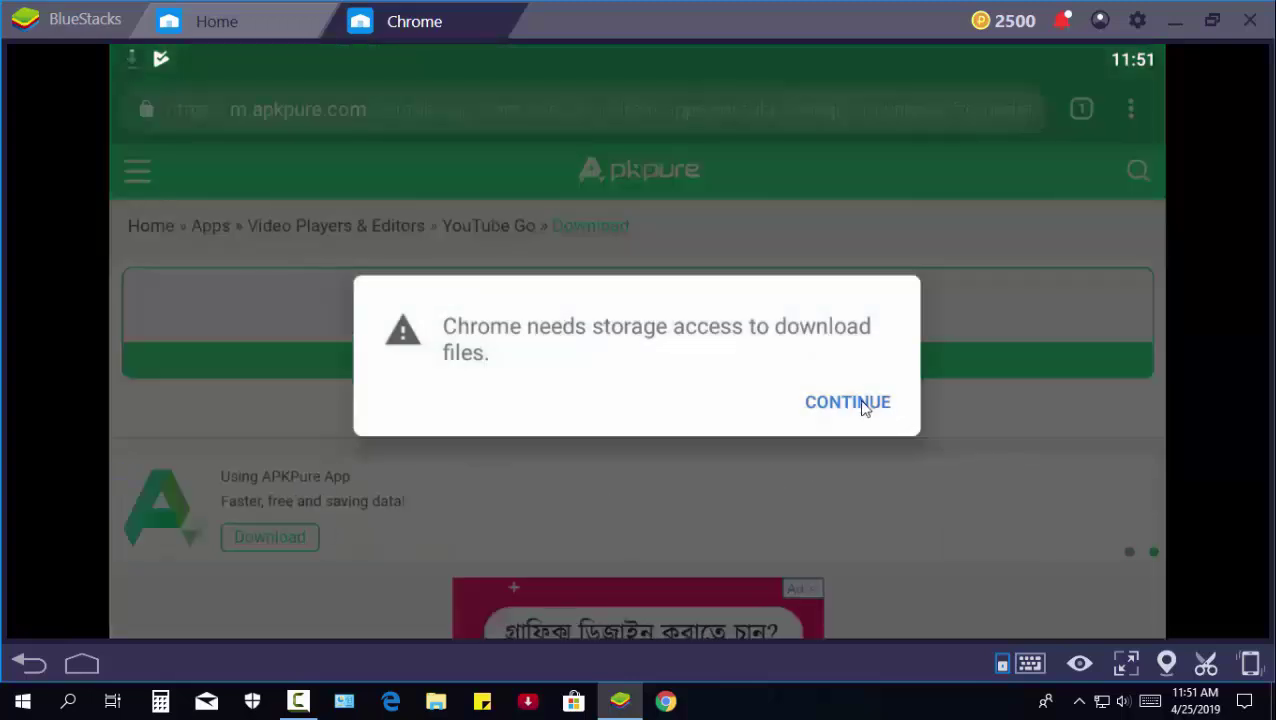
click(848, 402)
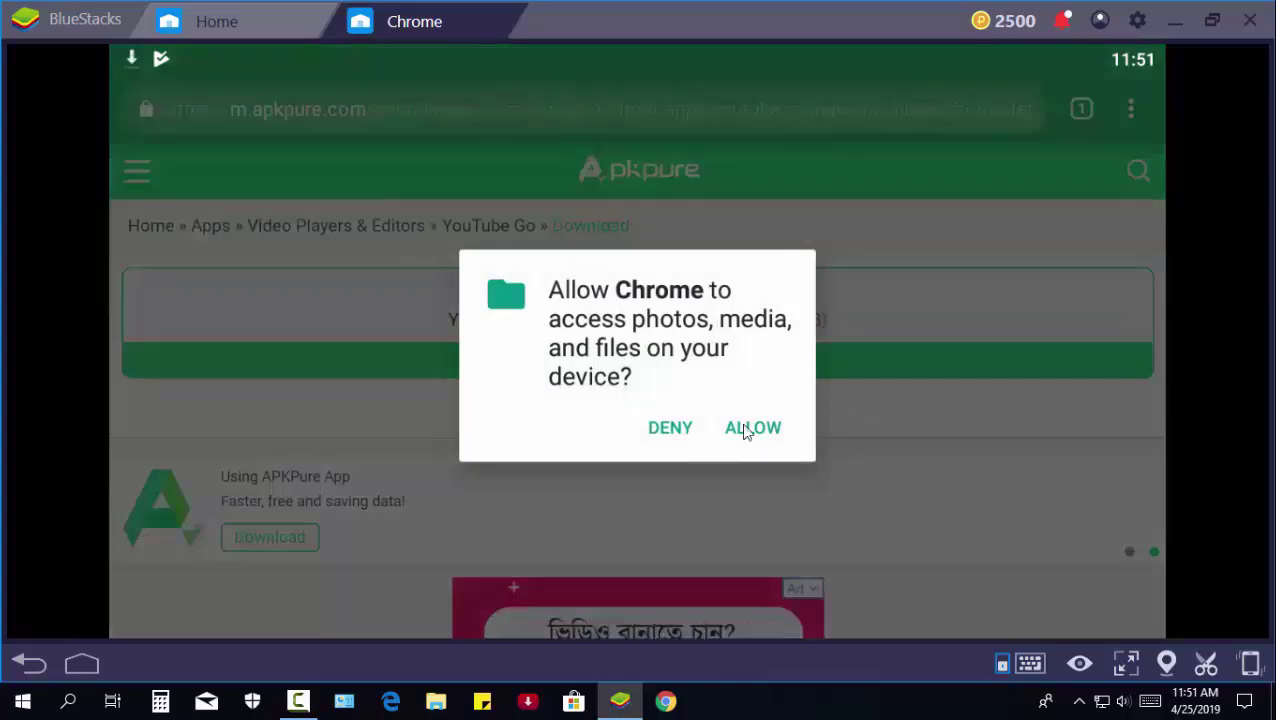
click(748, 430)
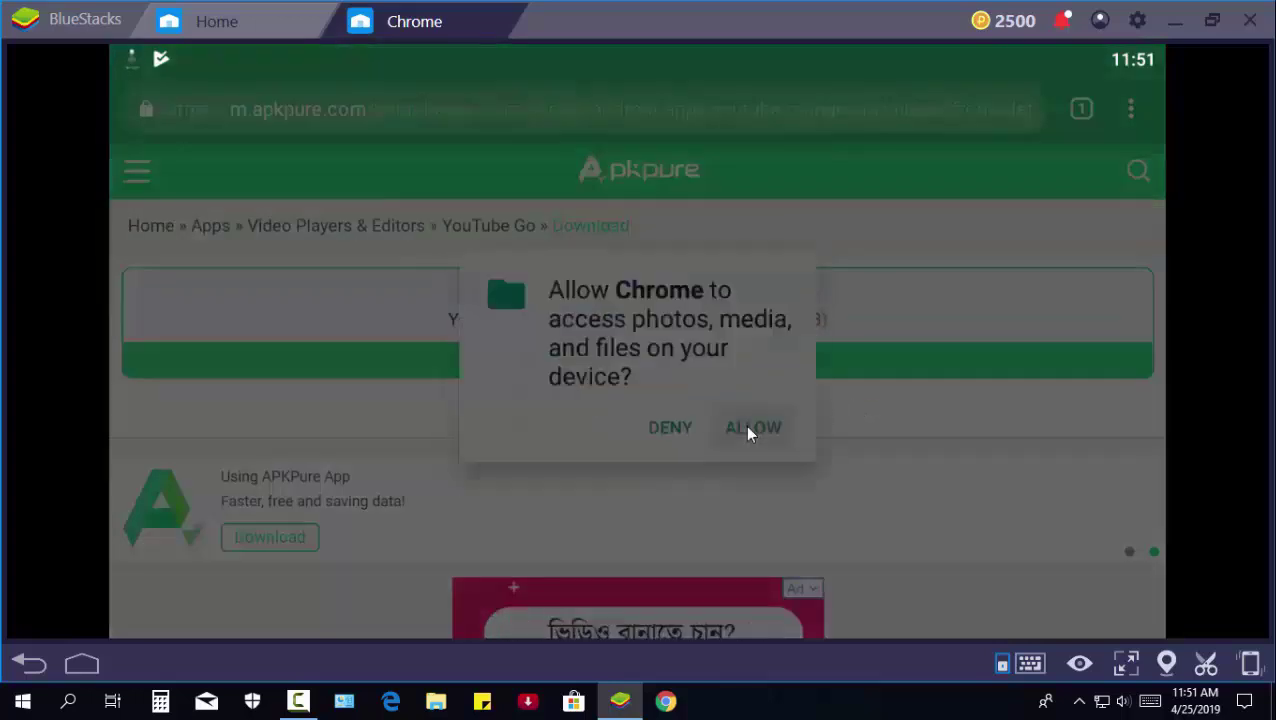
click(933, 600)
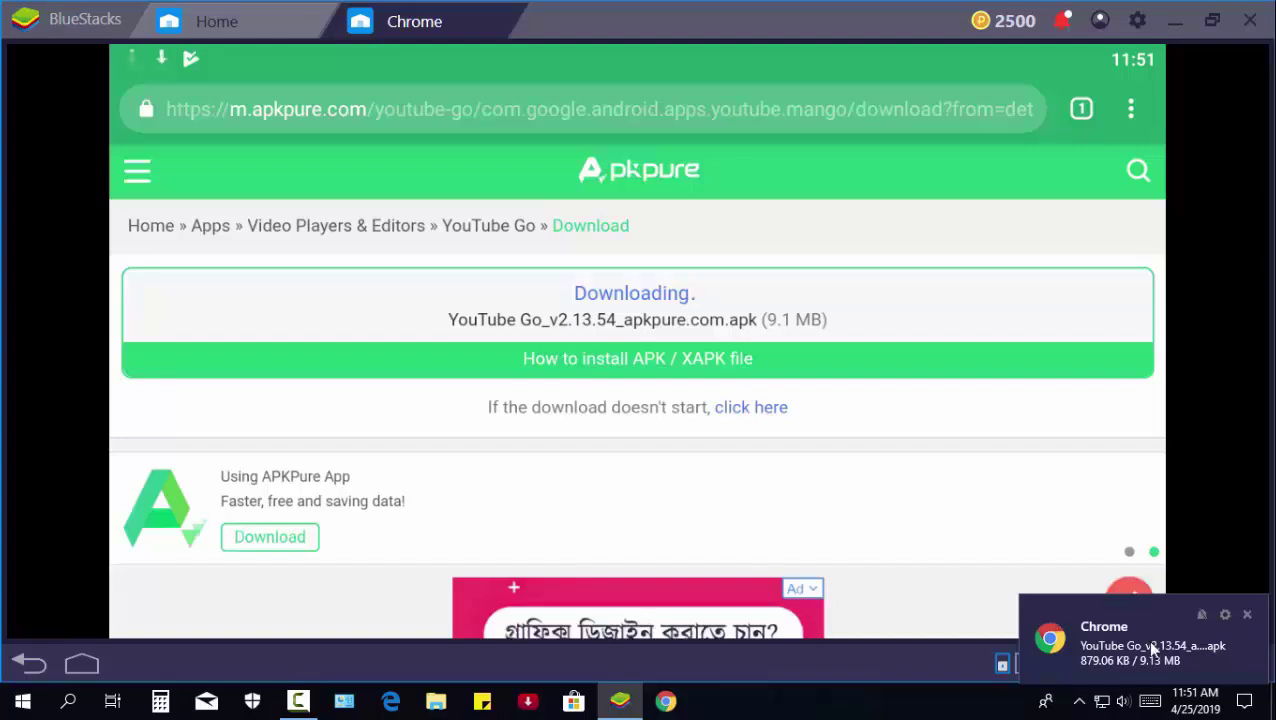
Step: Install YouTube Go from the APK file in Chrome's downloads and launch the app
click(1129, 110)
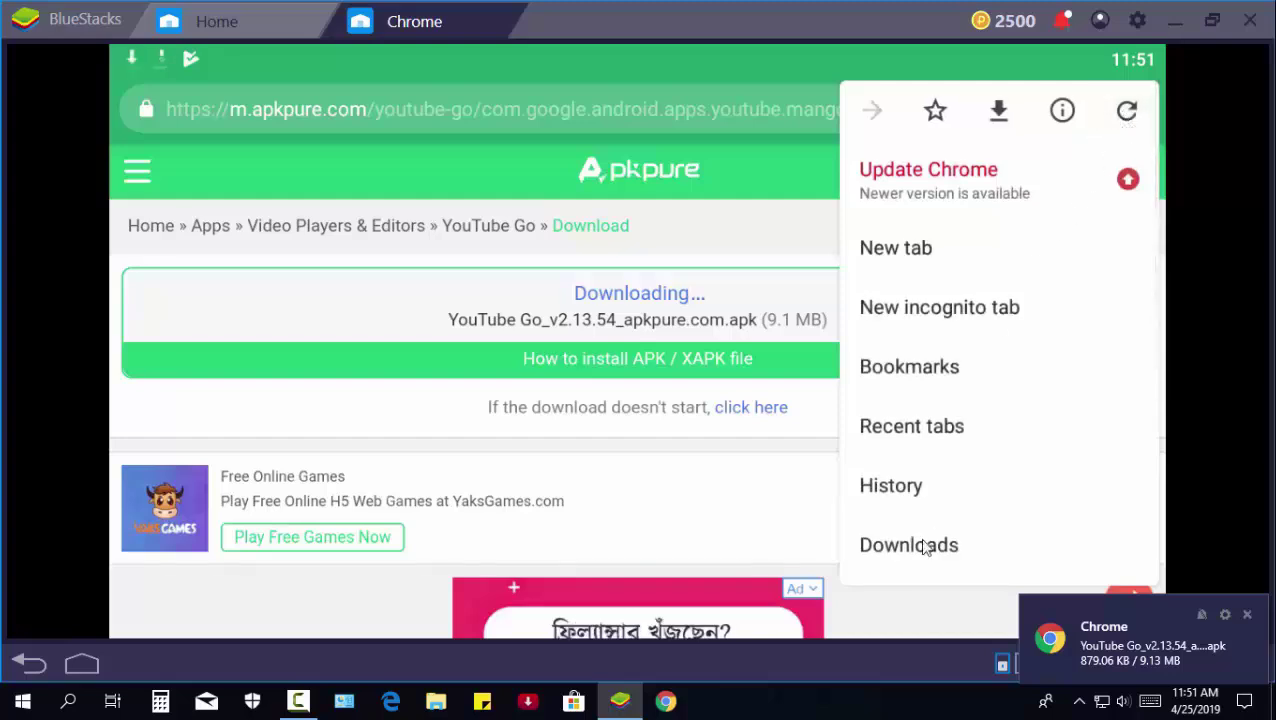
click(925, 547)
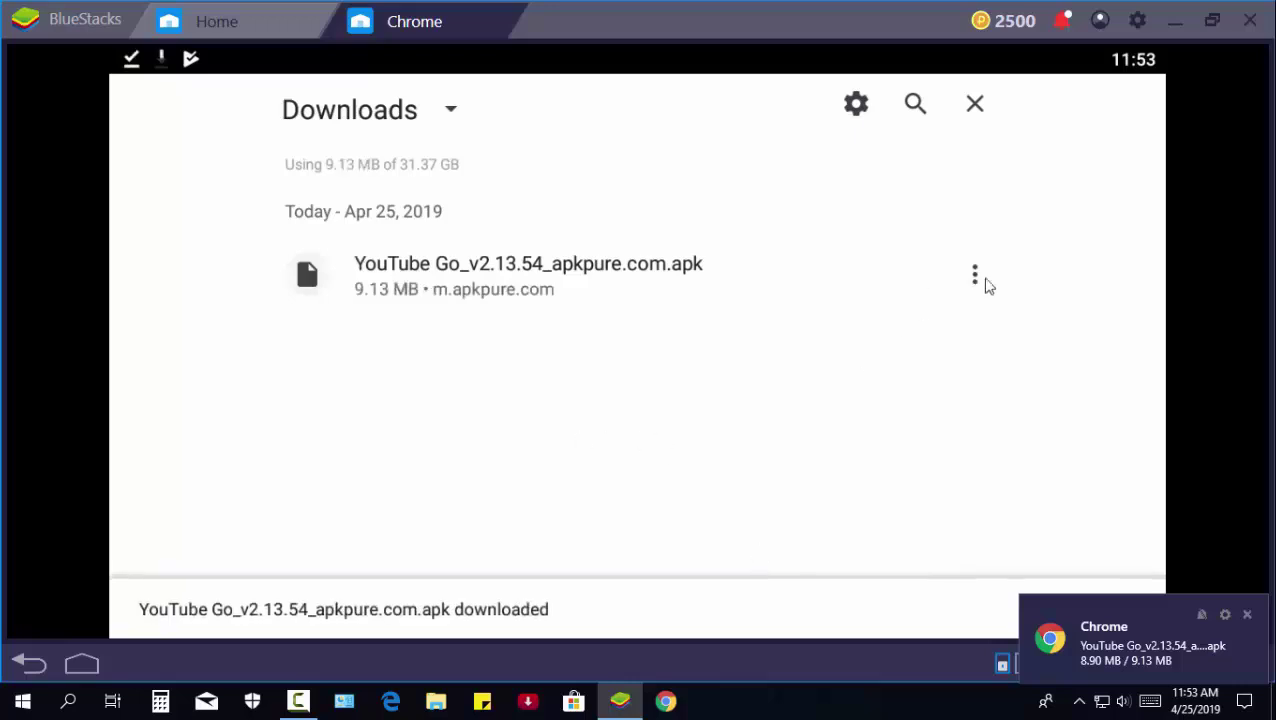
click(979, 280)
click(604, 407)
click(524, 290)
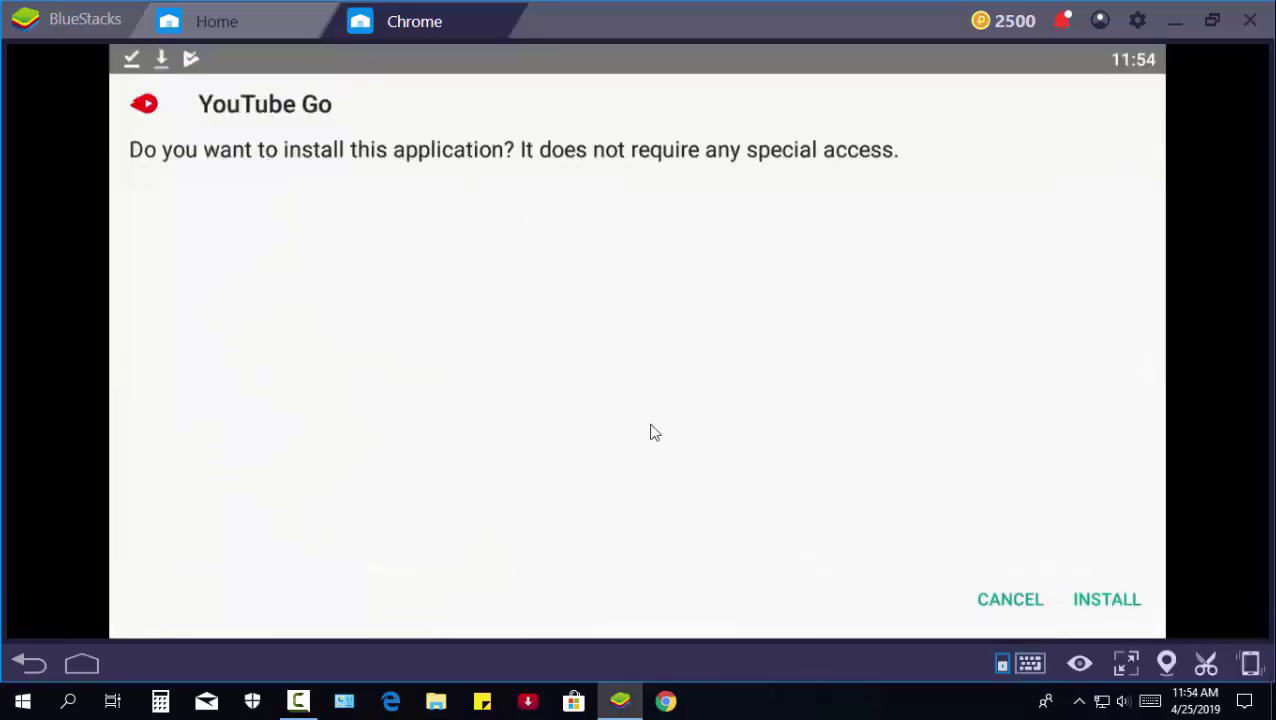
click(1104, 600)
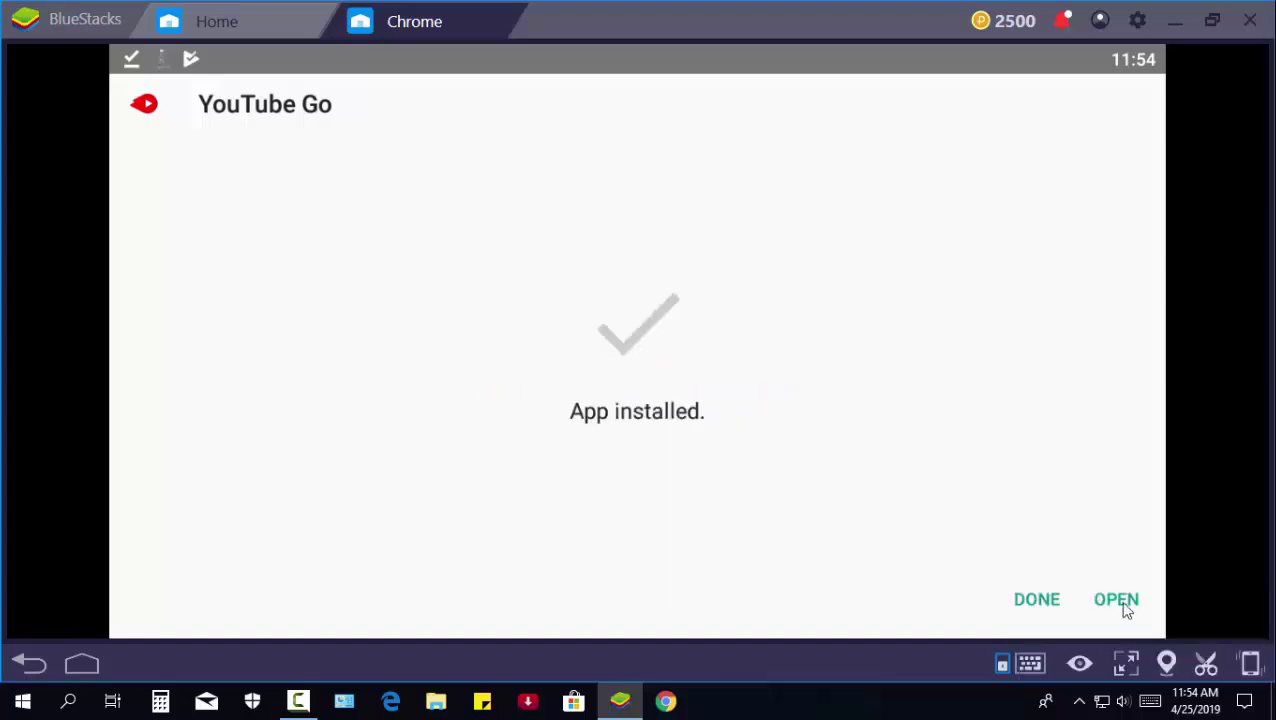
click(1120, 606)
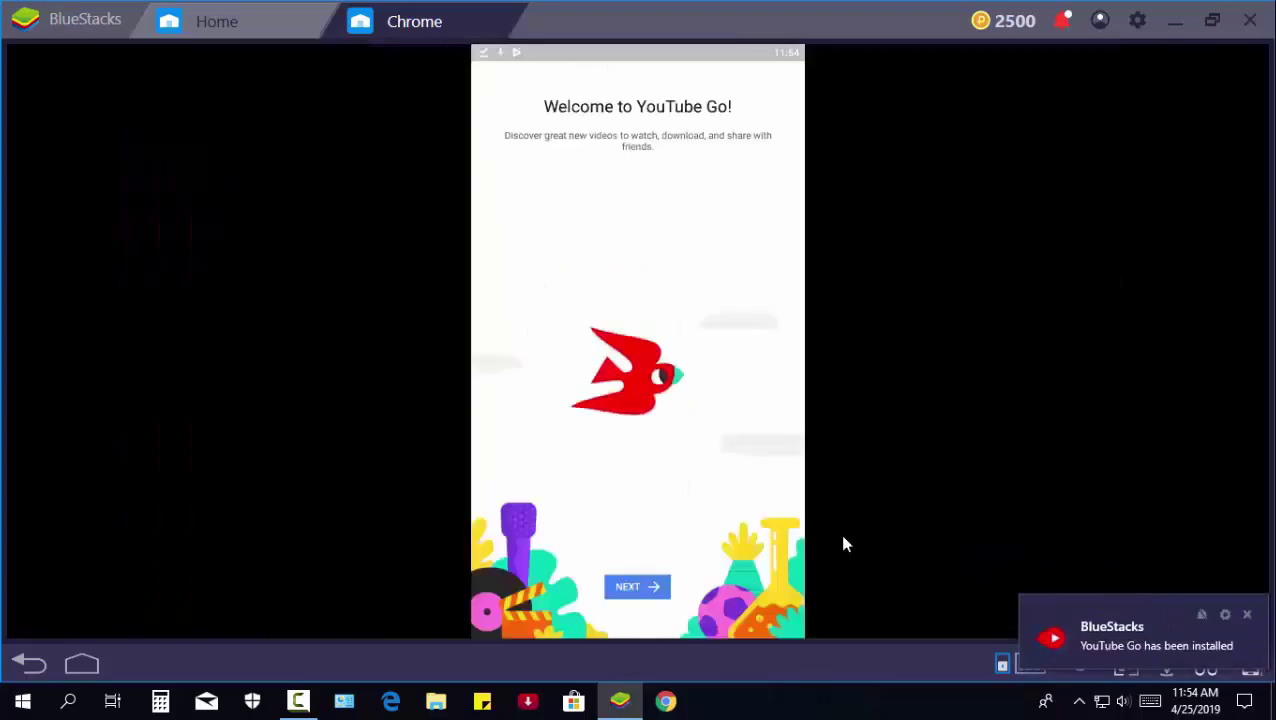
Step: Complete the YouTube Go welcome setup and allow it to access photos, media and files
click(654, 587)
click(656, 587)
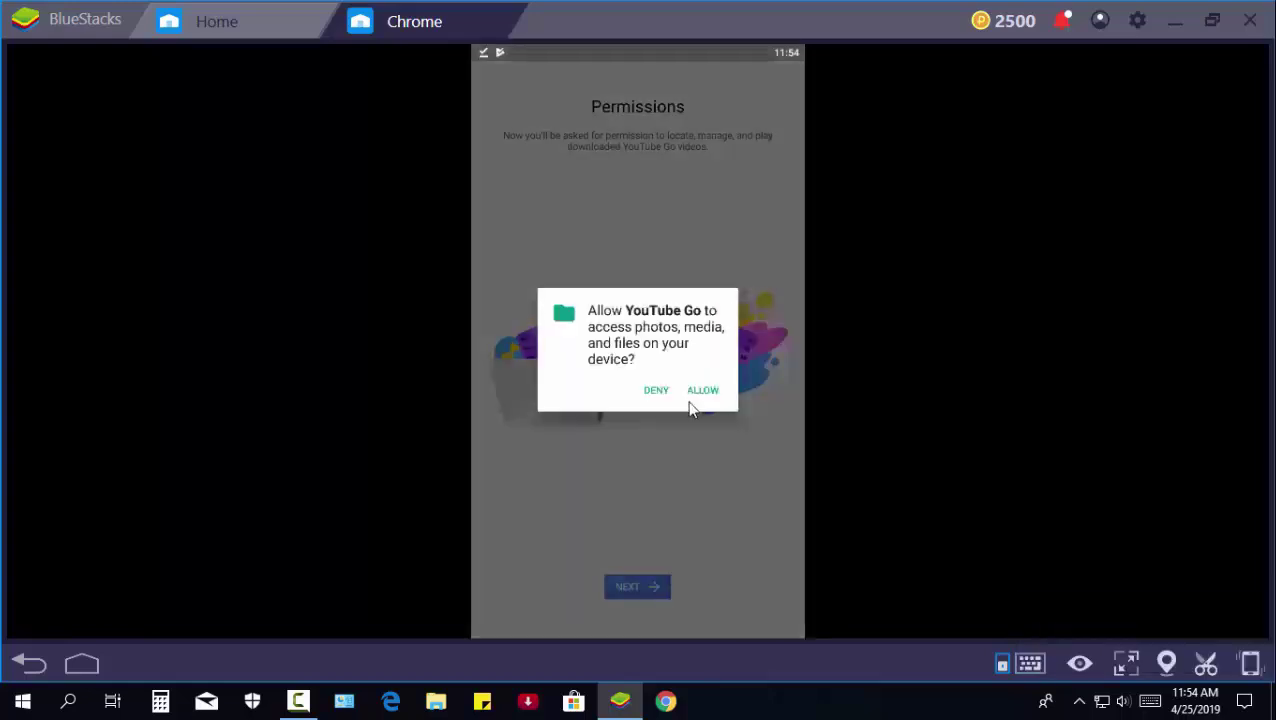
click(698, 387)
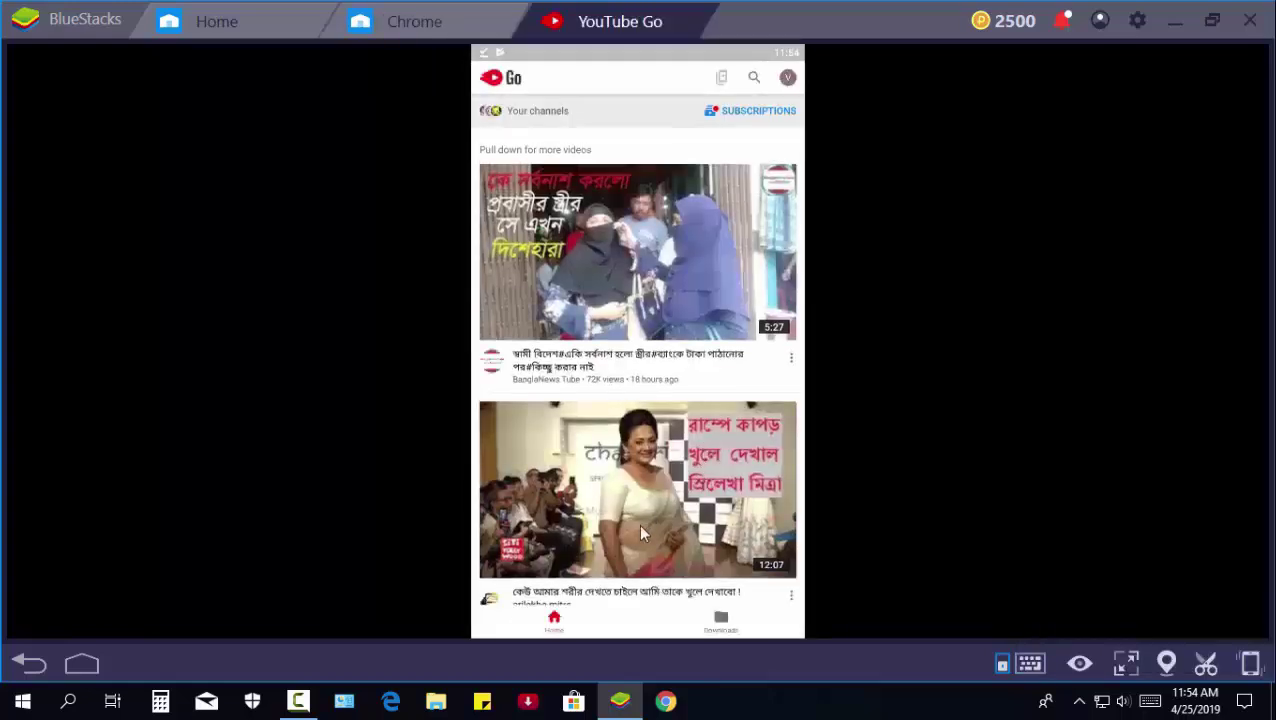
Step: Look through the recommended videos and their download options in the YouTube Go home feed
scroll(638, 523, down, 3)
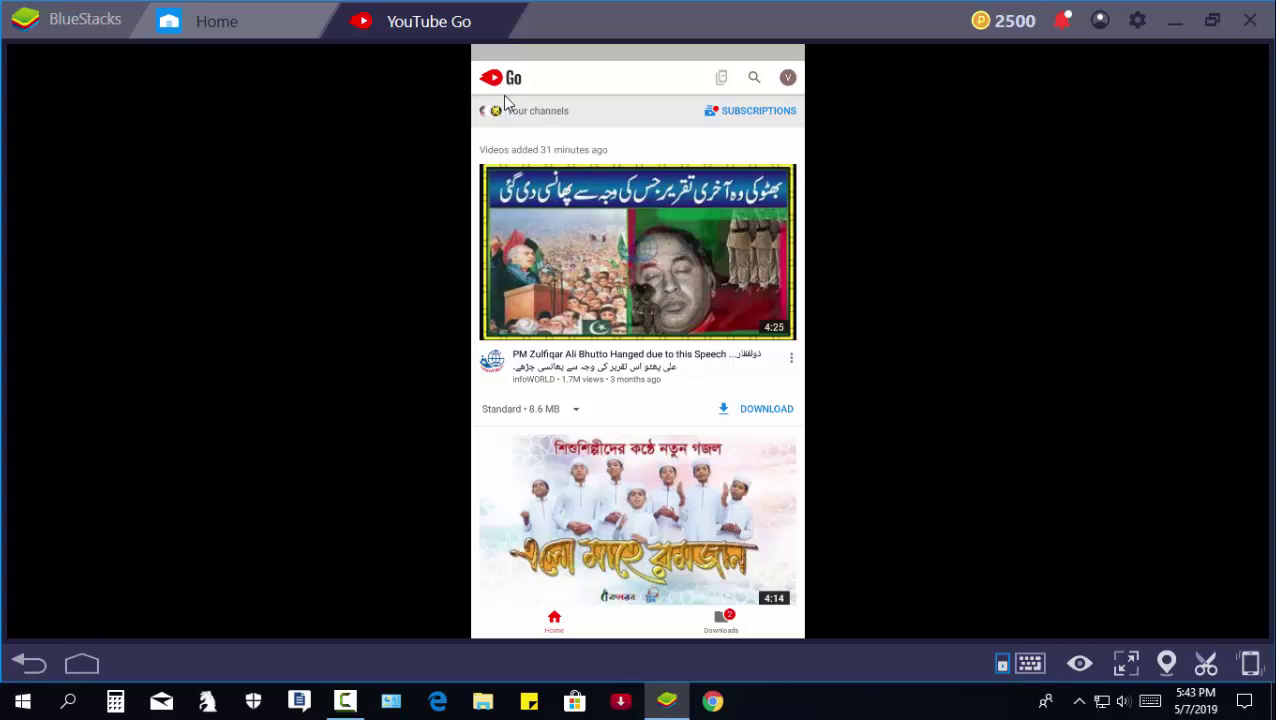
scroll(600, 452, down, 10)
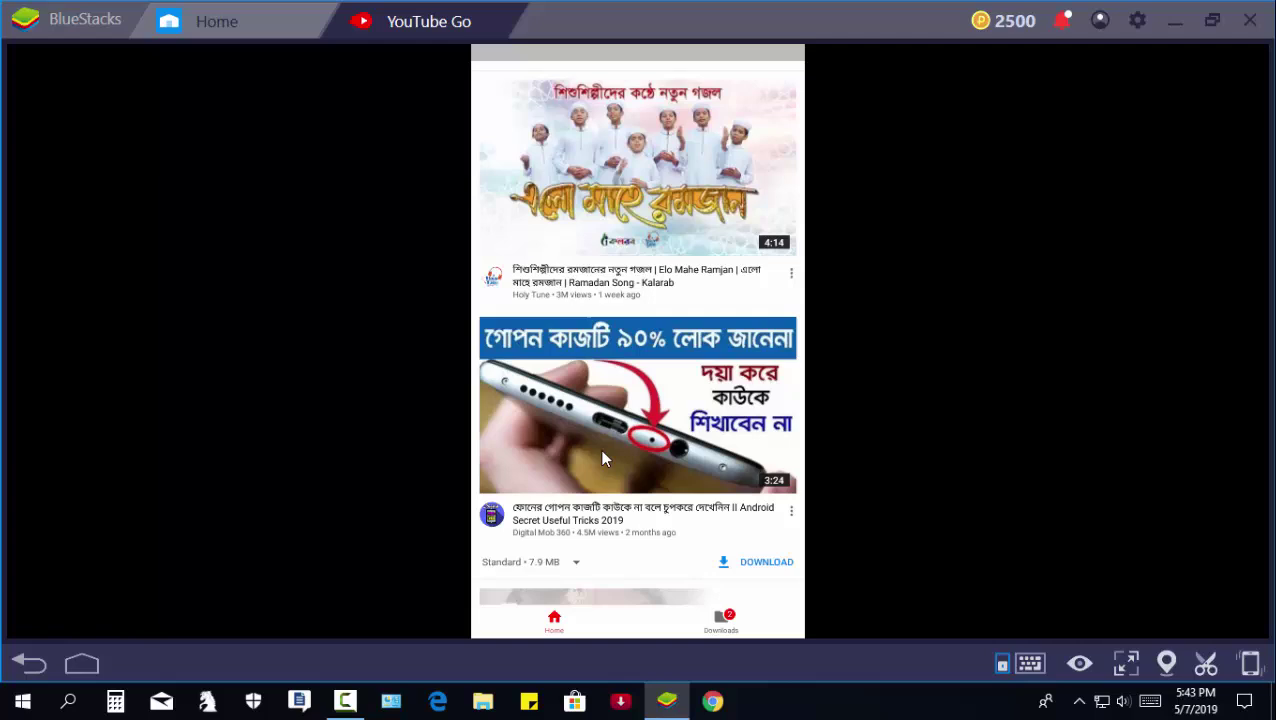
scroll(720, 498, down, 5)
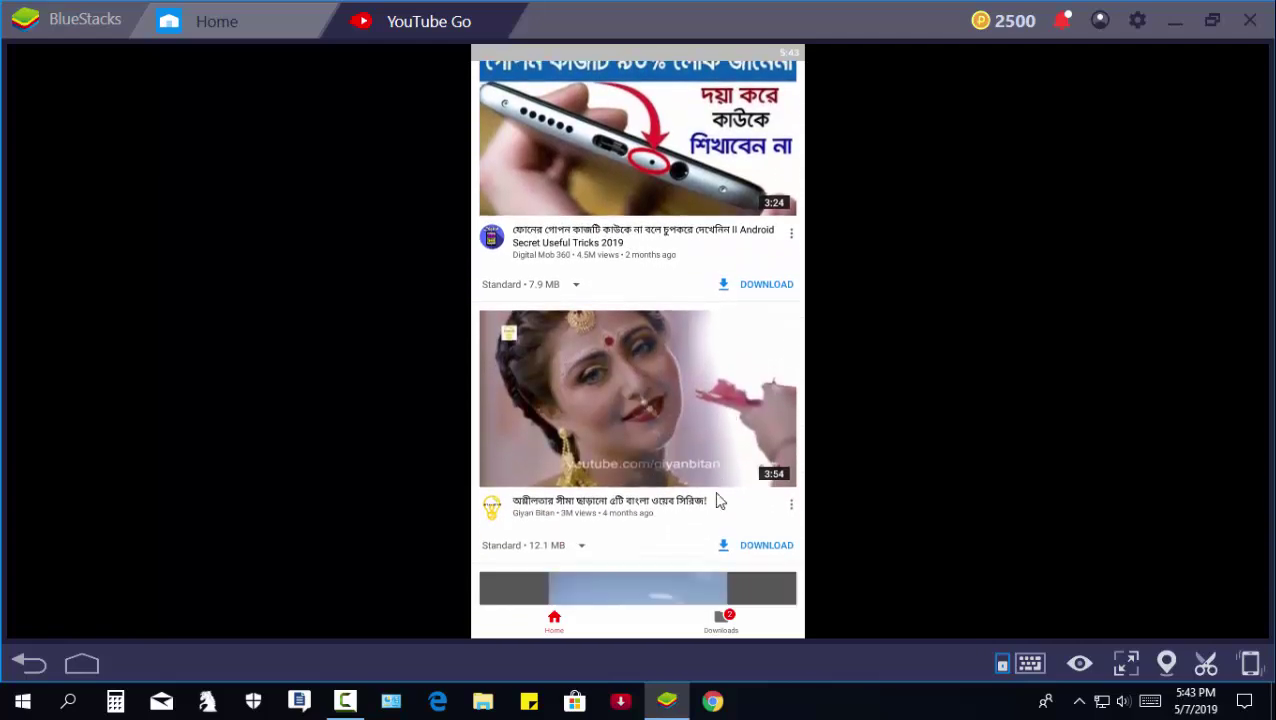
scroll(737, 395, down, 1)
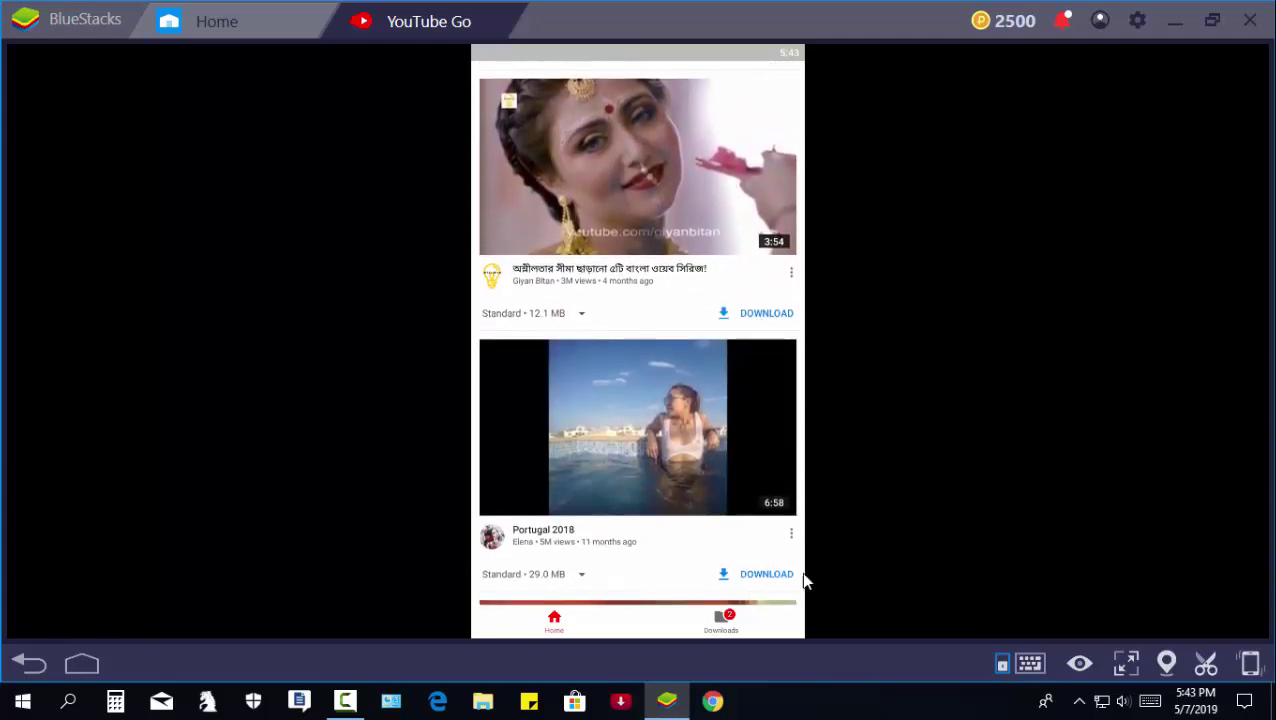
Step: Search YouTube Go for the recent query "hd allinone" and open the HD ALLINONE channel
scroll(692, 597, down, 3)
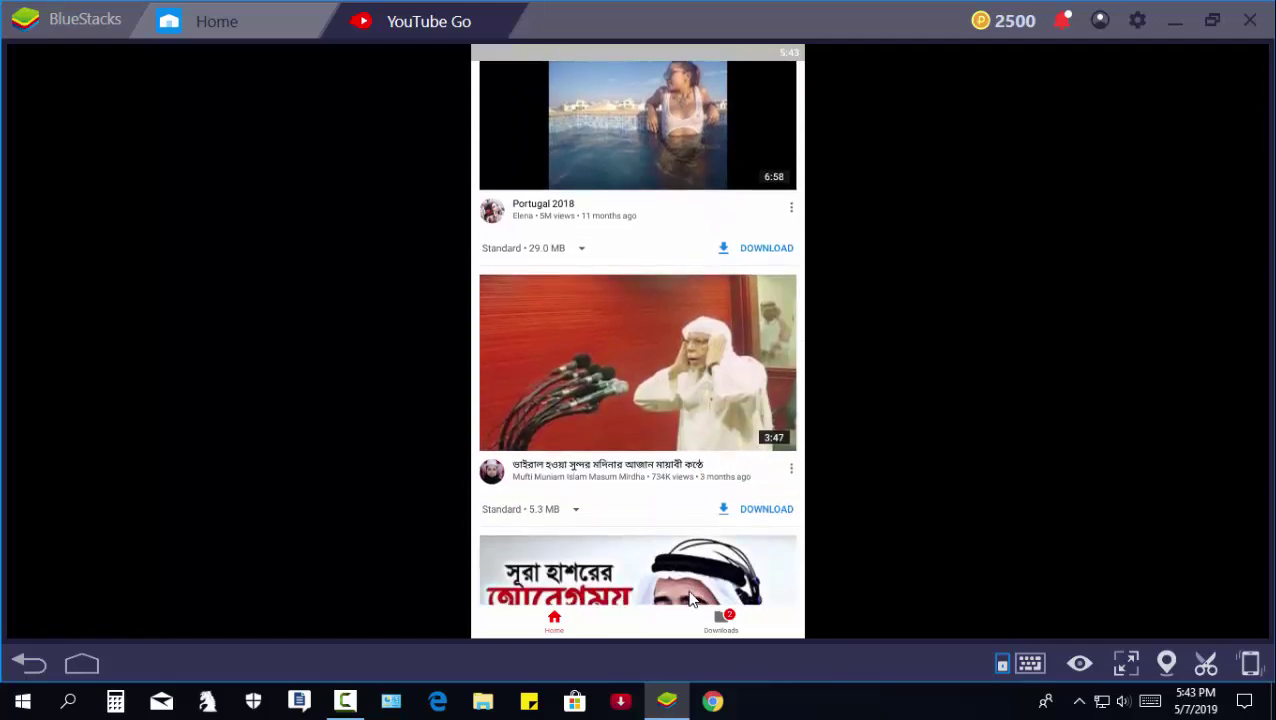
scroll(690, 598, up, 12)
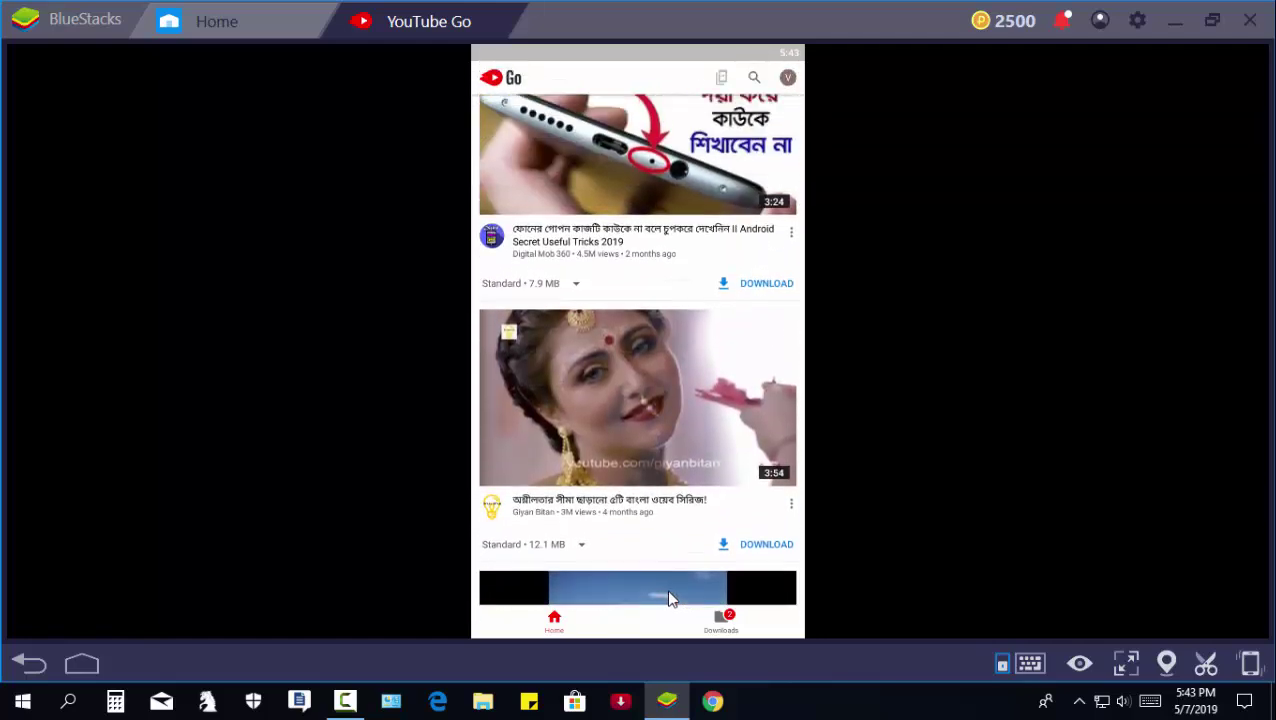
scroll(650, 585, up, 1)
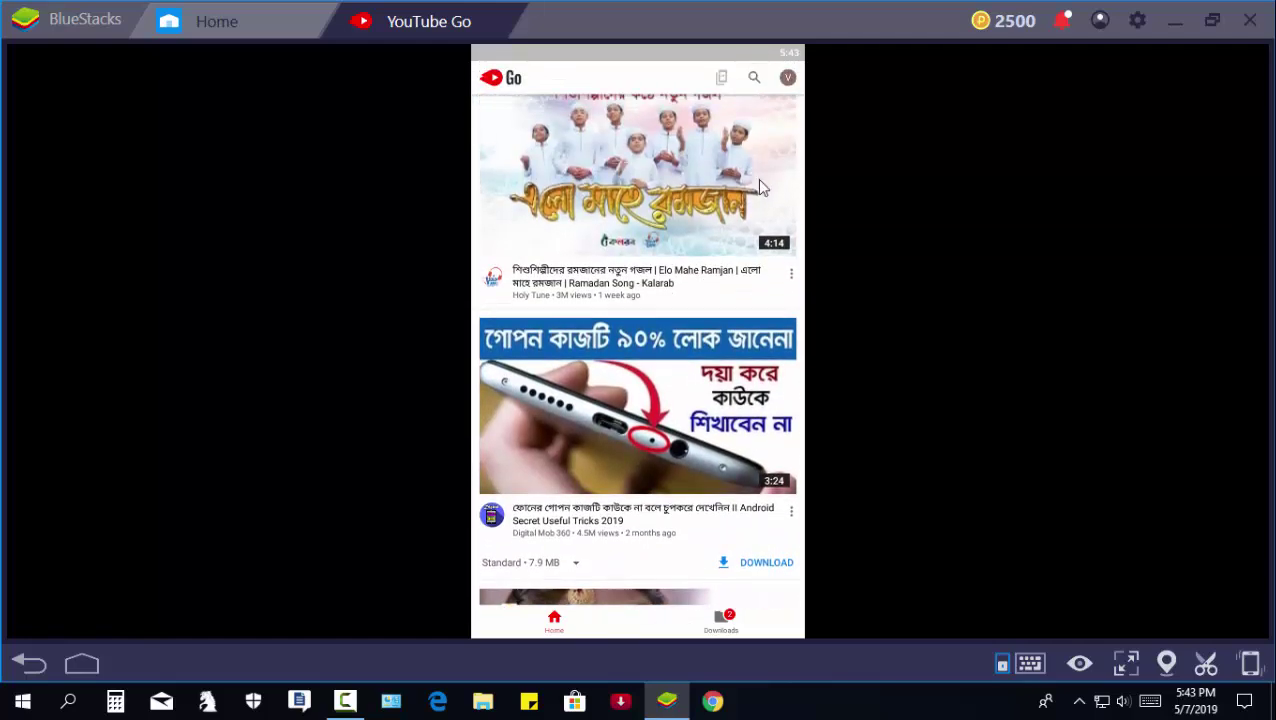
click(754, 80)
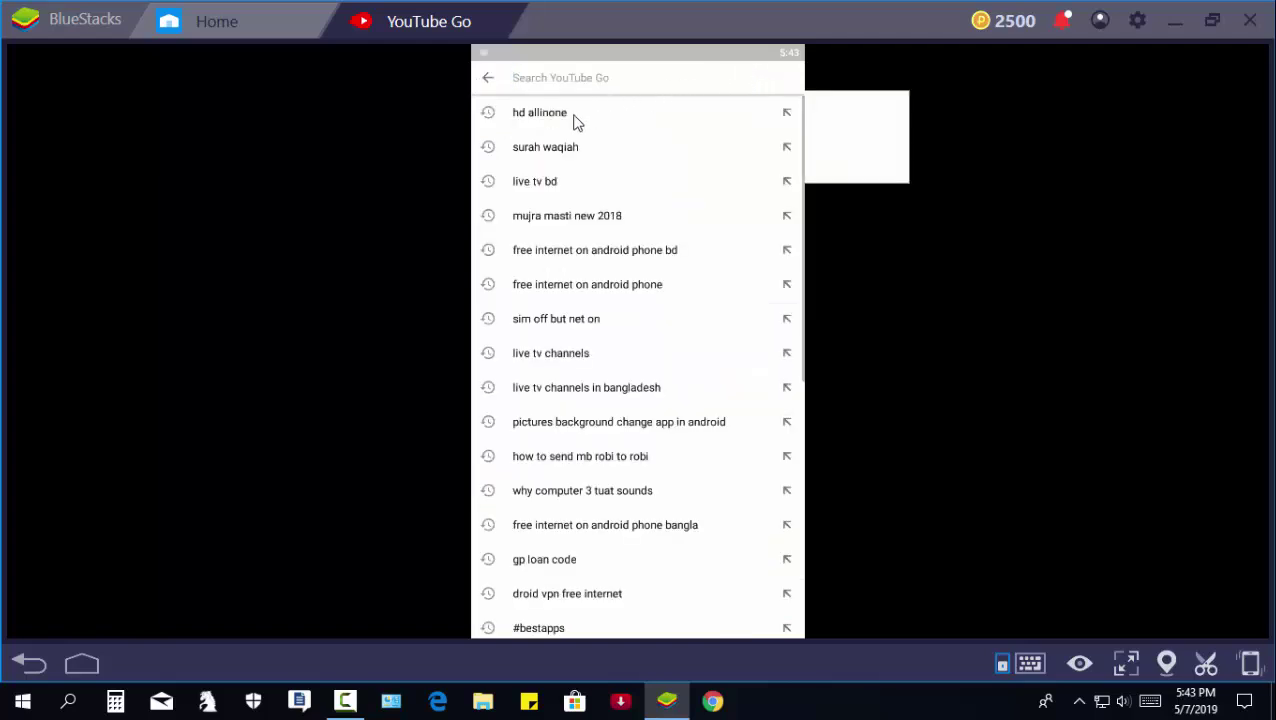
click(533, 121)
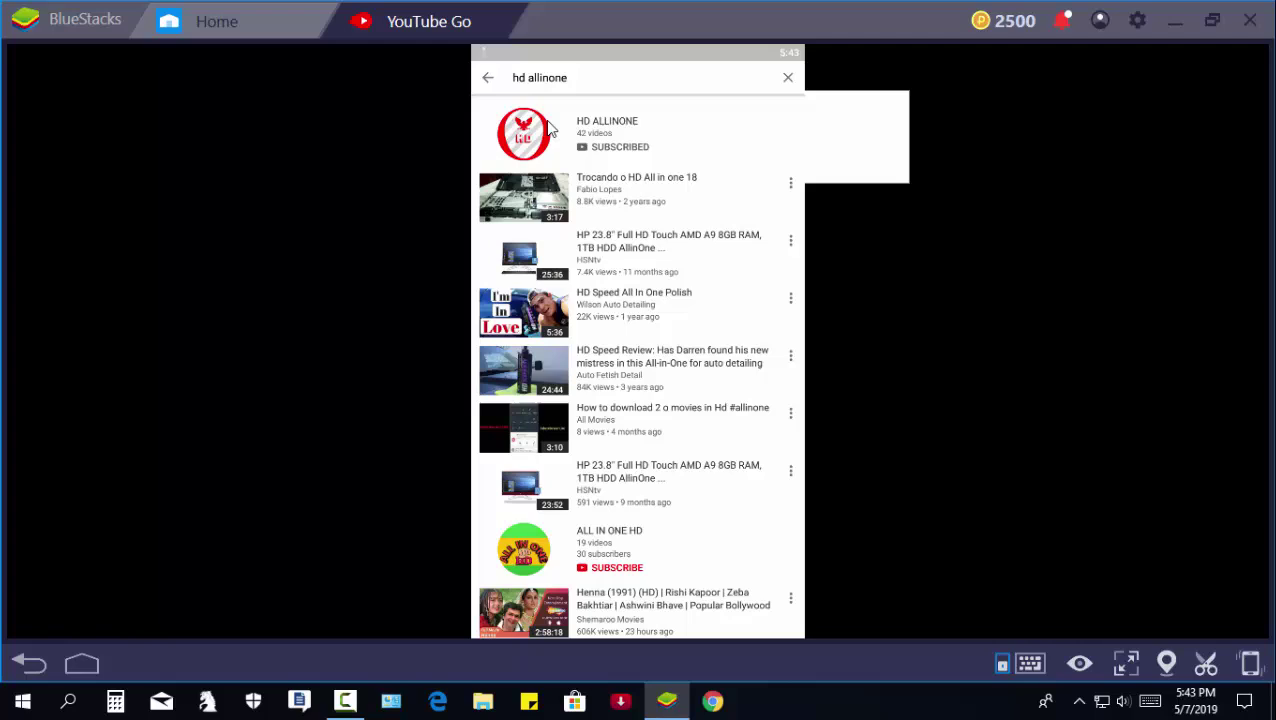
click(549, 133)
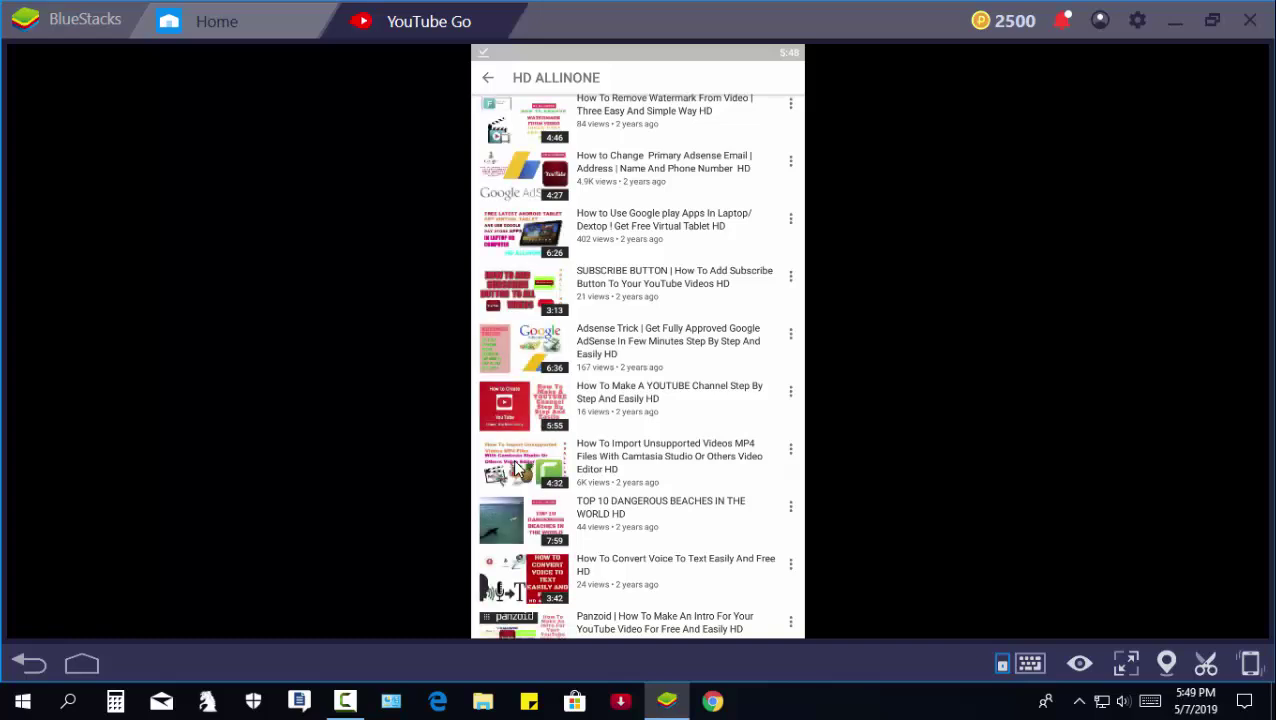
Step: Download the channel's video on importing unsupported MP4 files with Camtasia Studio in standard quality and open the list of downloaded videos
click(516, 467)
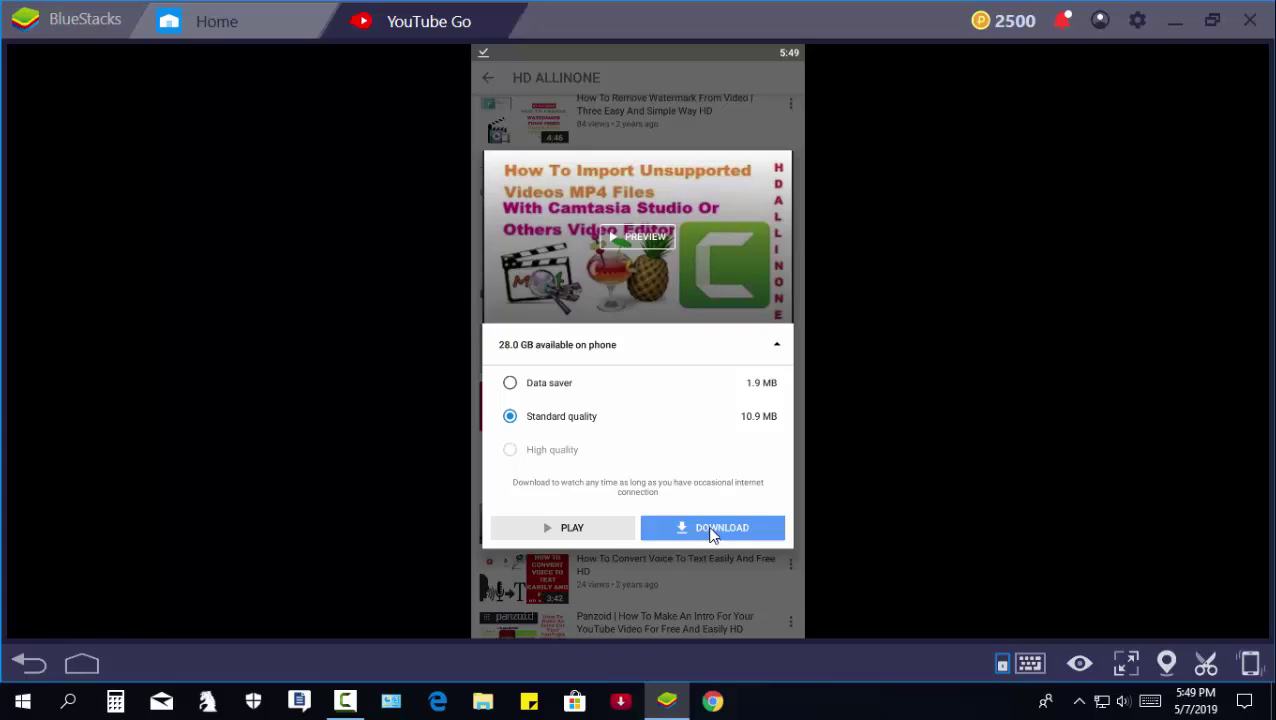
click(712, 530)
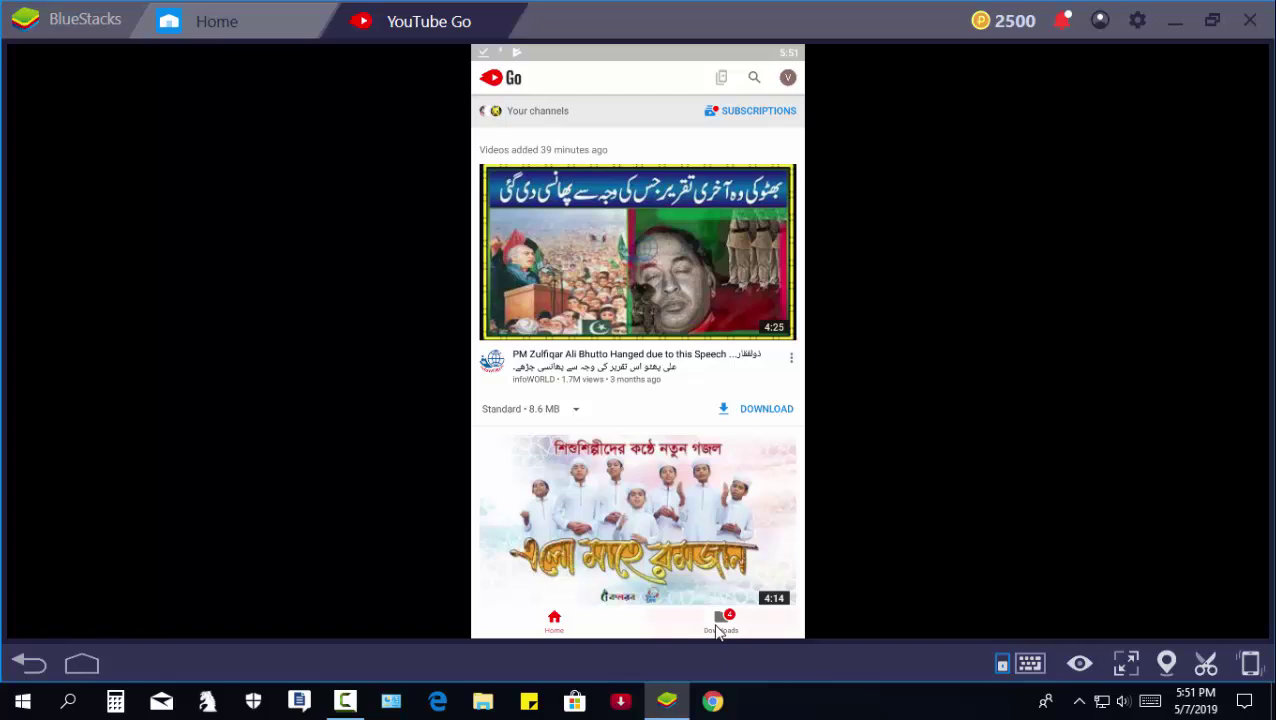
click(718, 626)
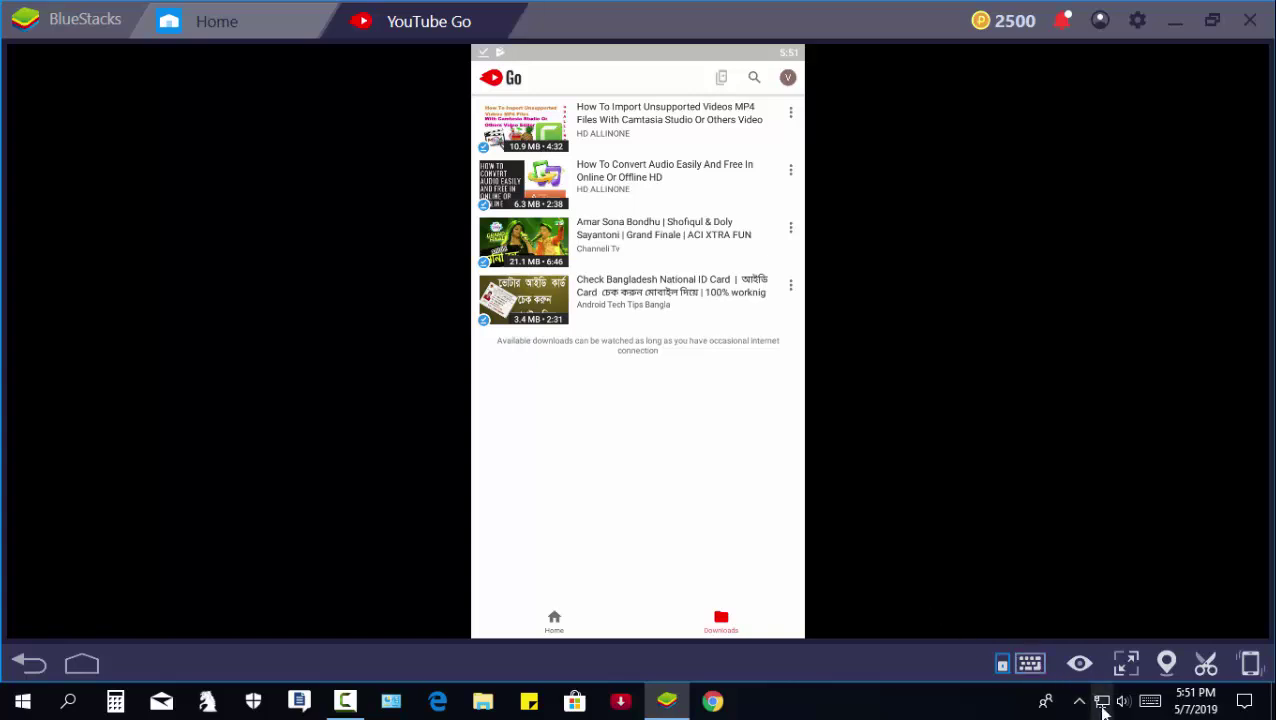
Step: Play the downloaded video on importing unsupported MP4 files and expand the player to full screen
mouse_move(1104, 708)
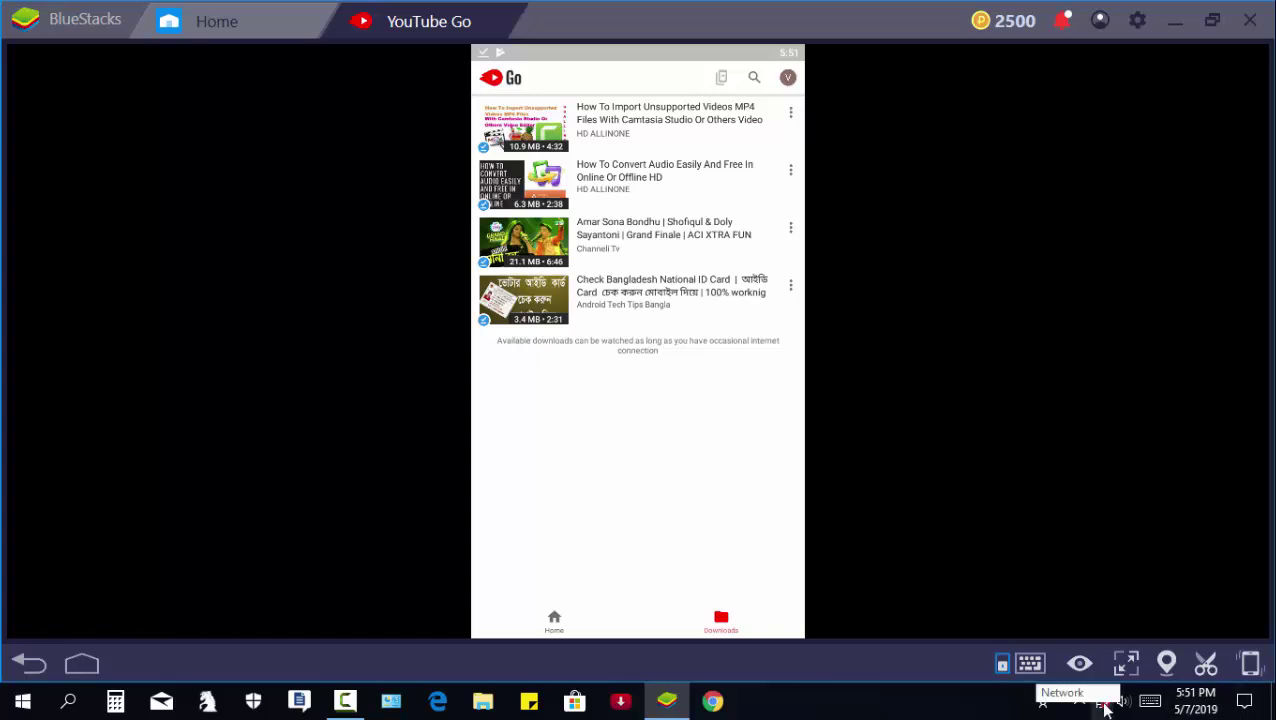
click(538, 135)
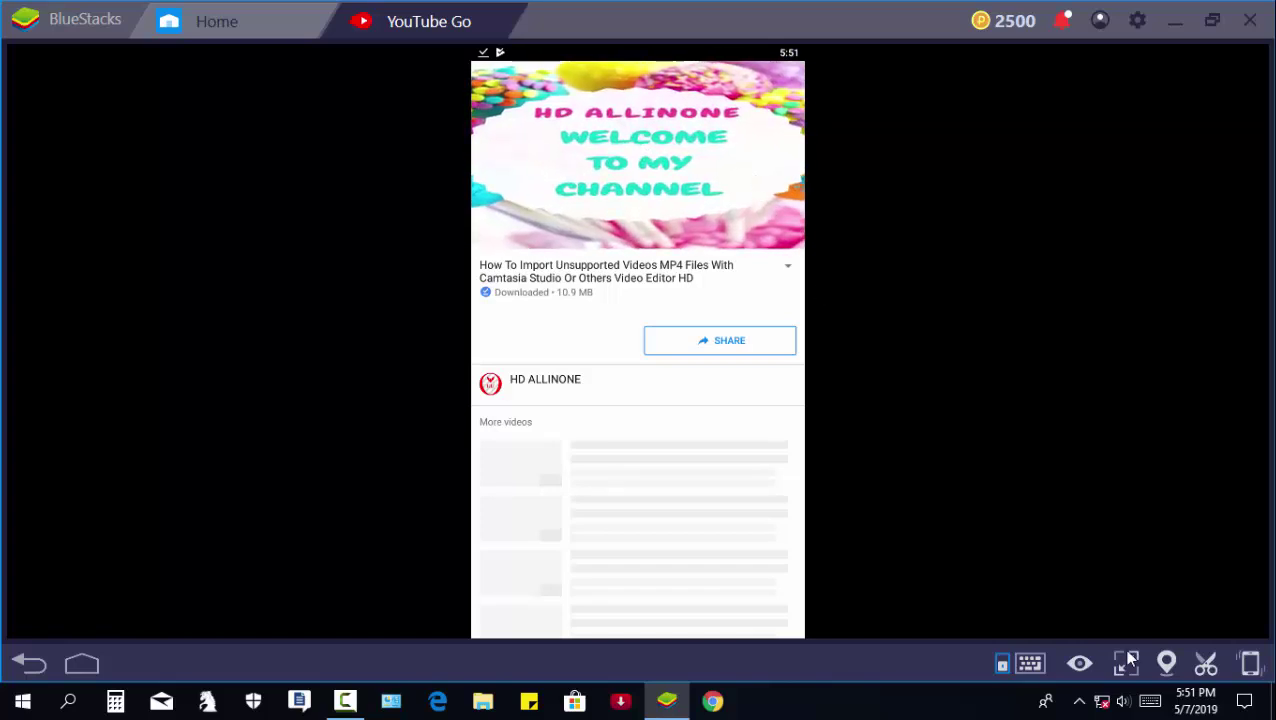
click(786, 241)
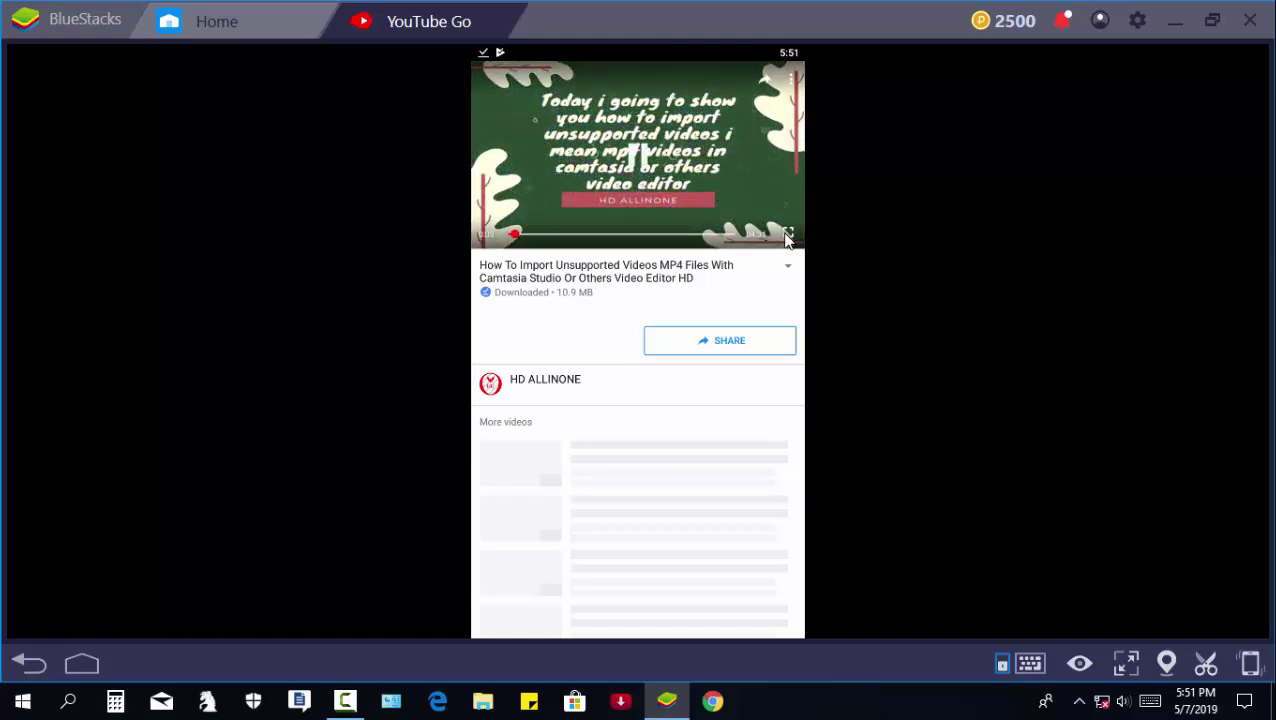
click(787, 235)
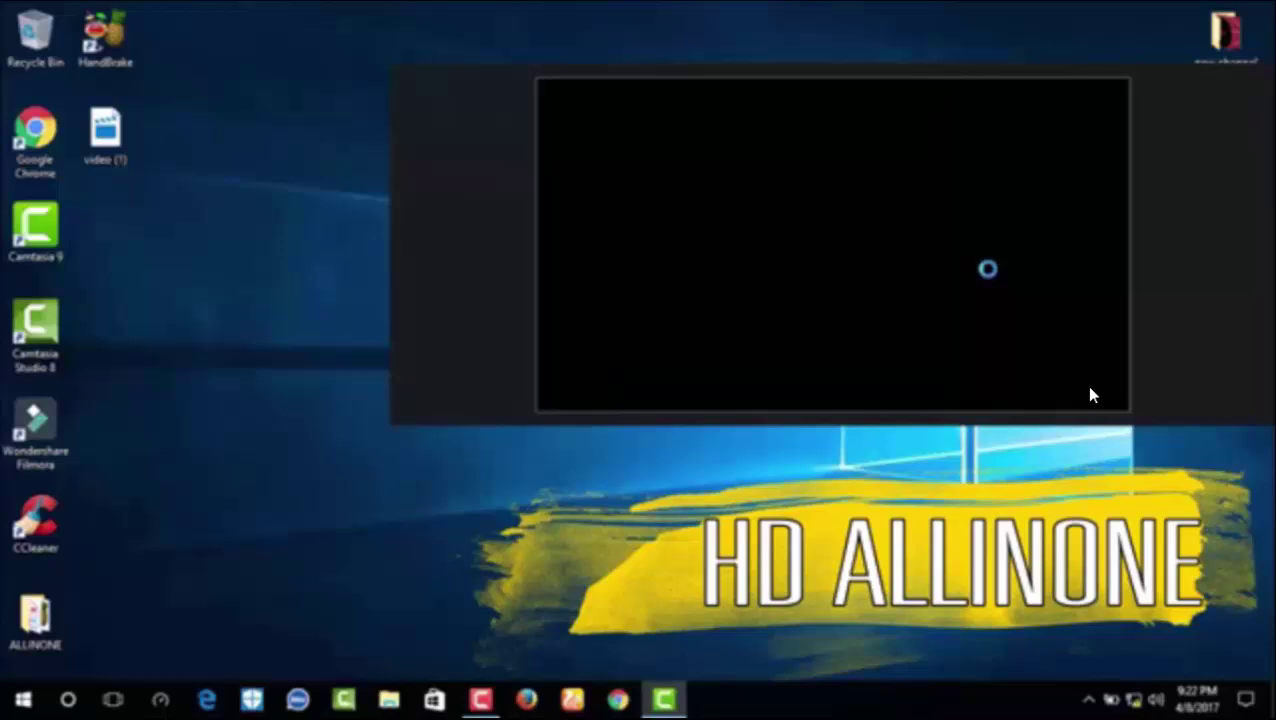
Step: Switch the BlueStacks window between full-screen and maximized view while the downloaded video plays
click(1116, 22)
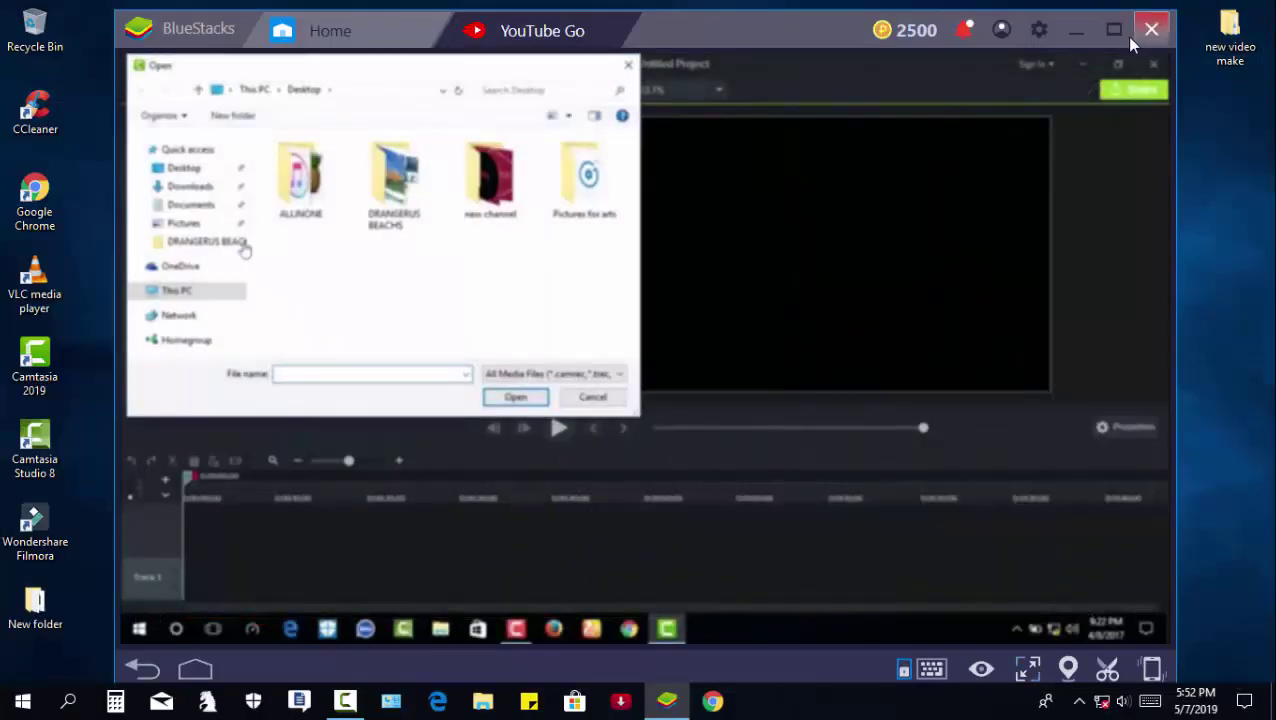
click(1114, 30)
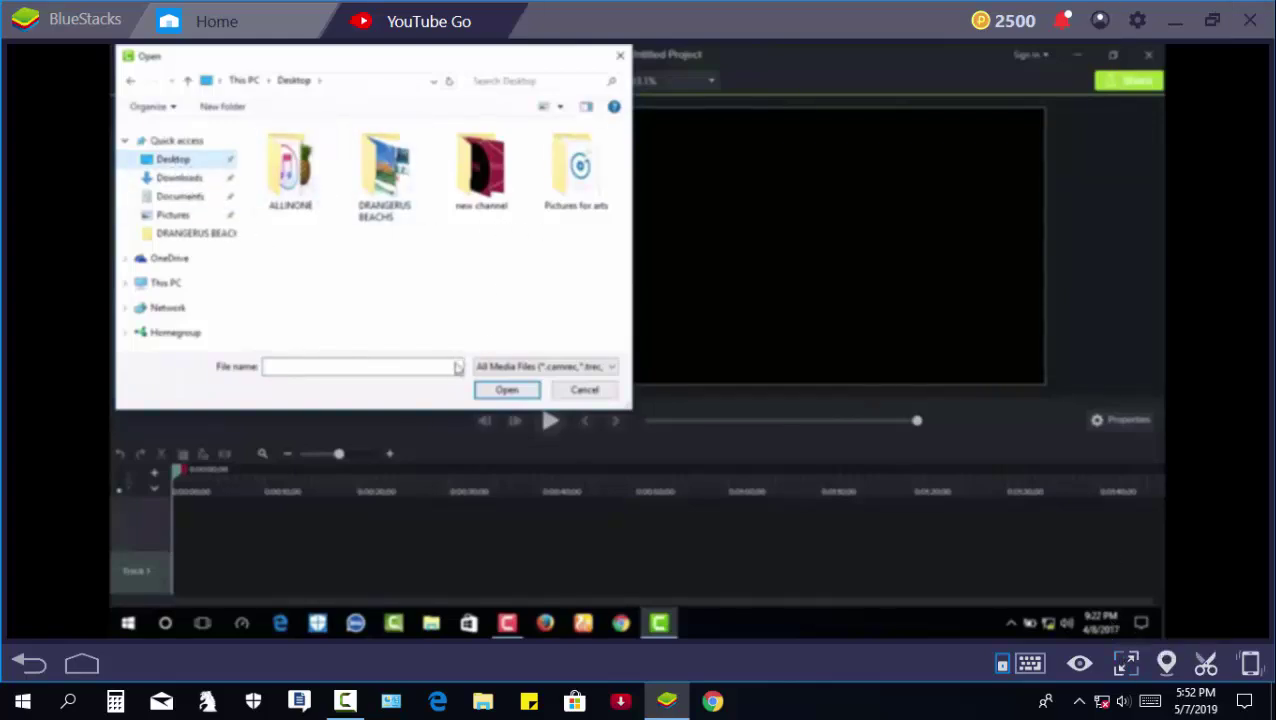
click(1126, 665)
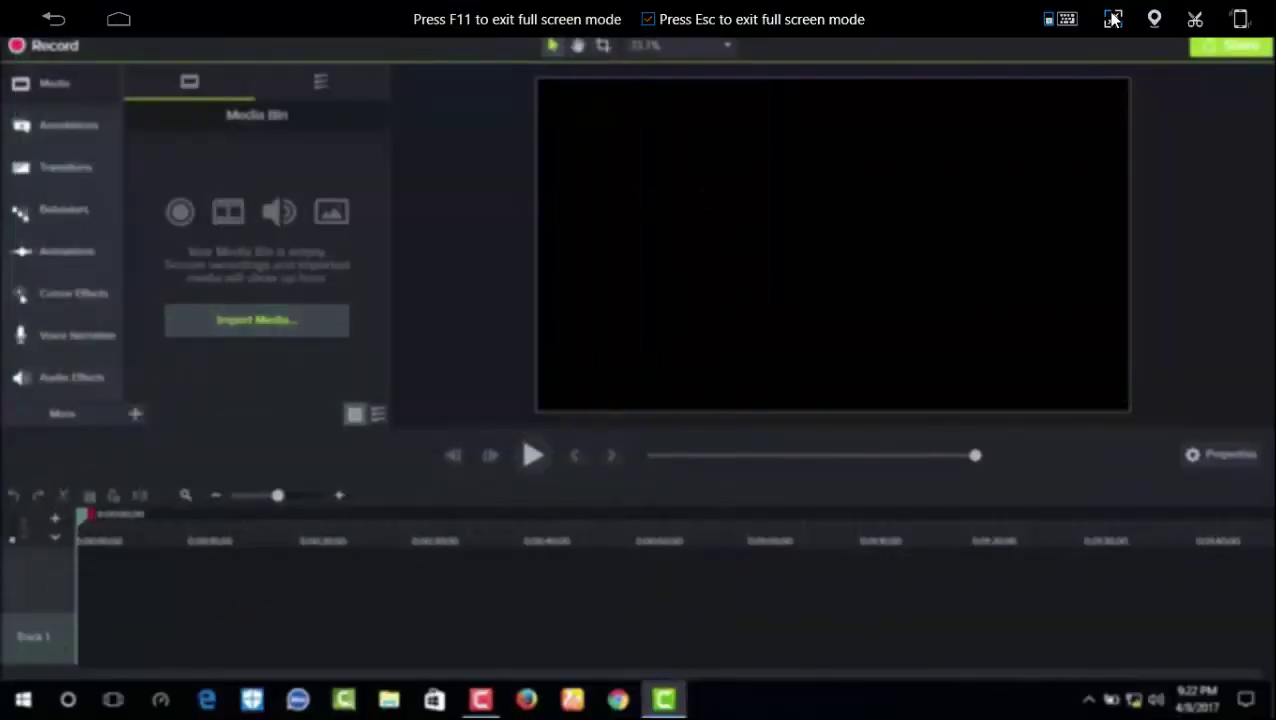
click(1113, 19)
click(1116, 28)
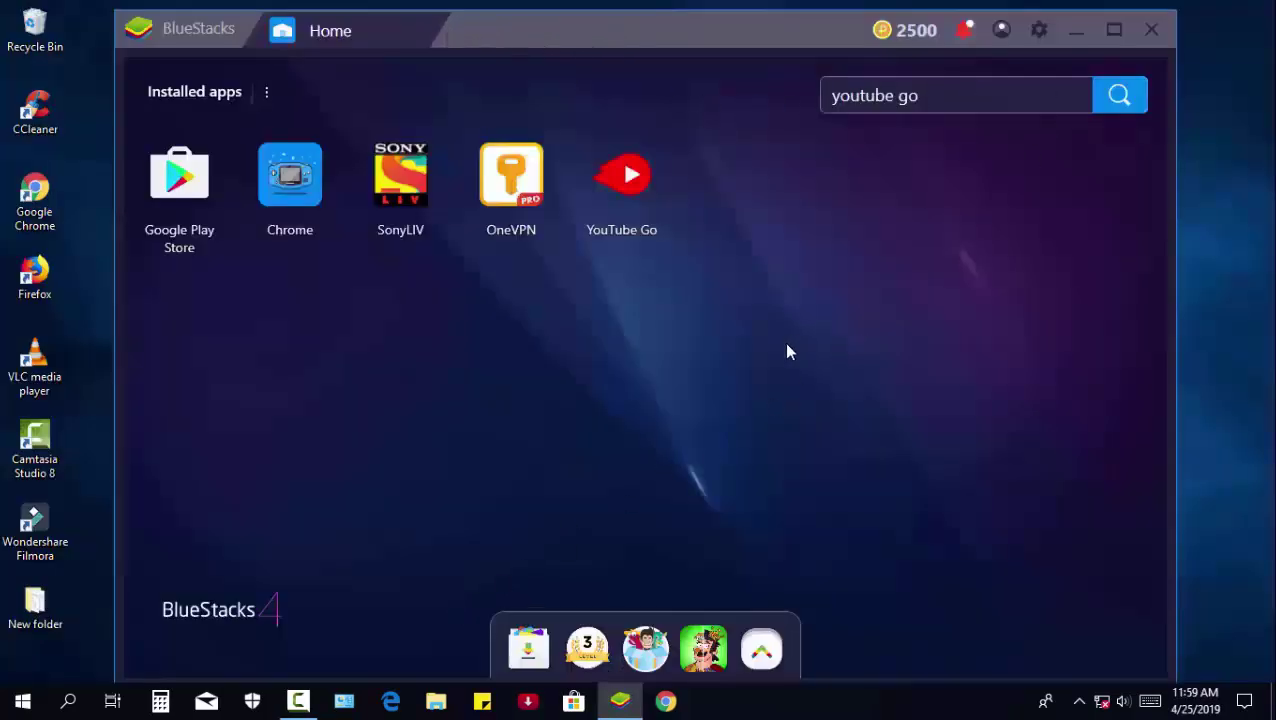
Step: Exit BlueStacks and switch to the Camtasia recorder
click(1152, 29)
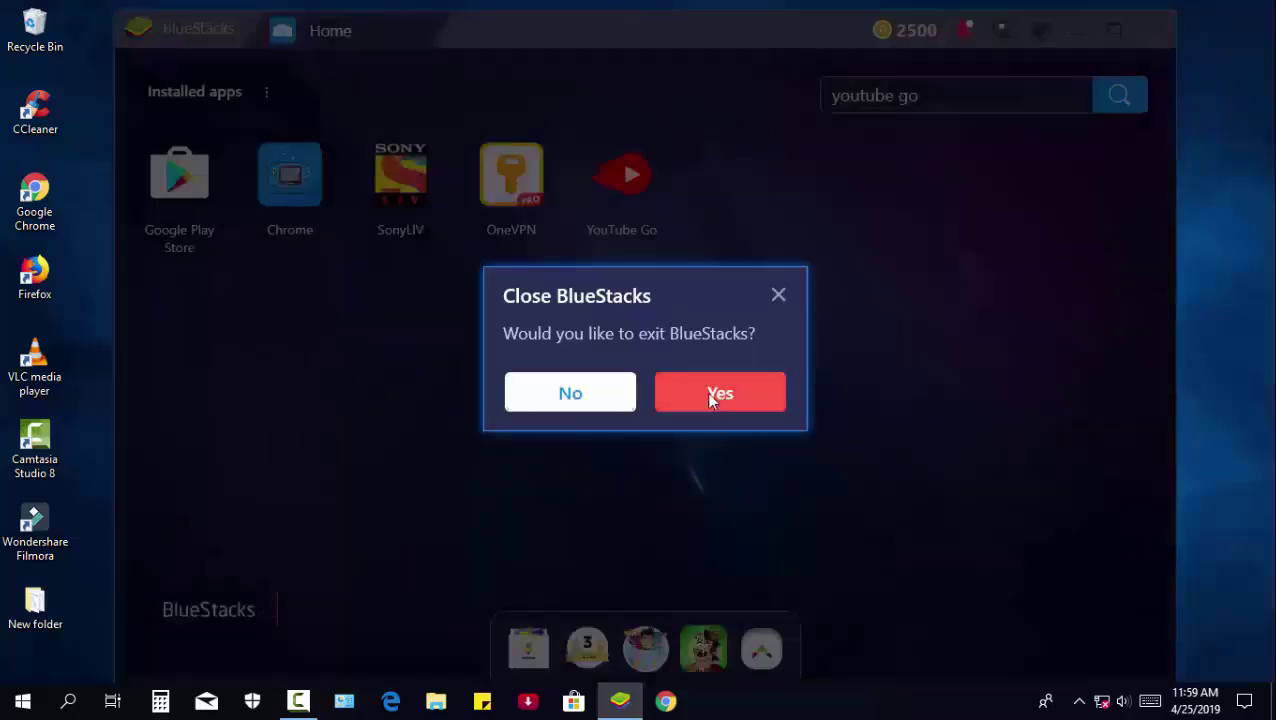
click(706, 392)
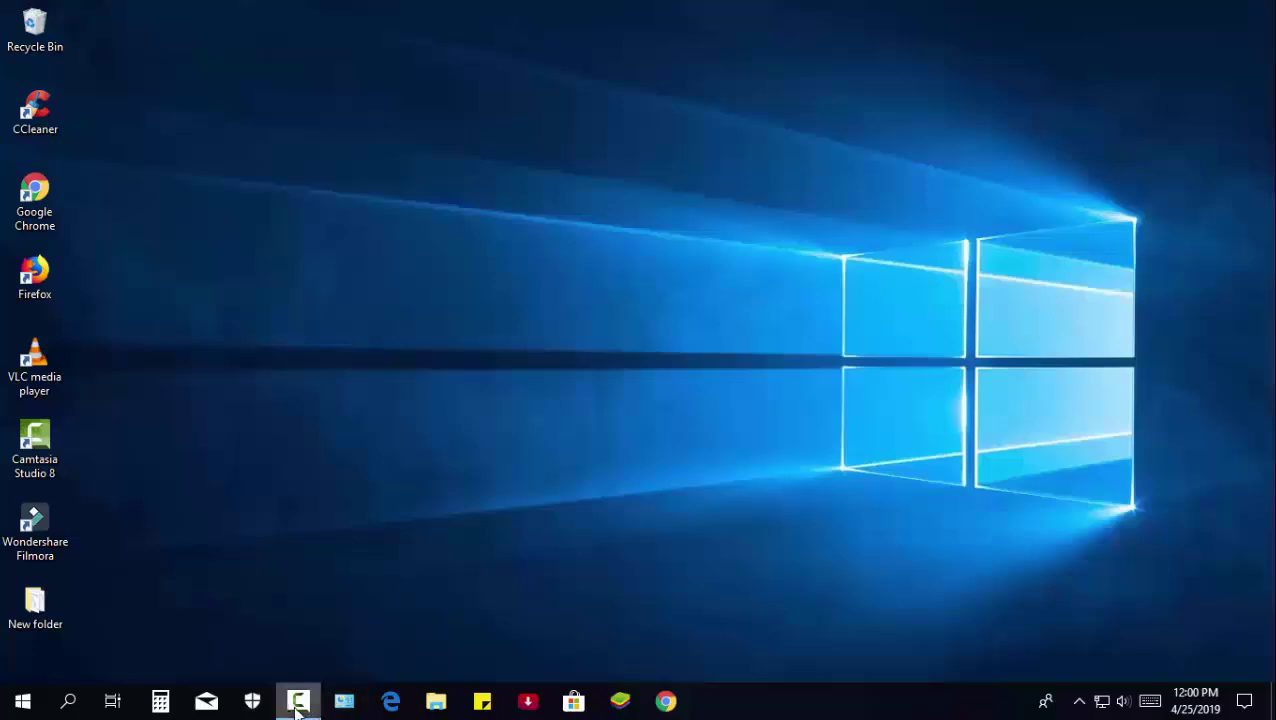
click(298, 705)
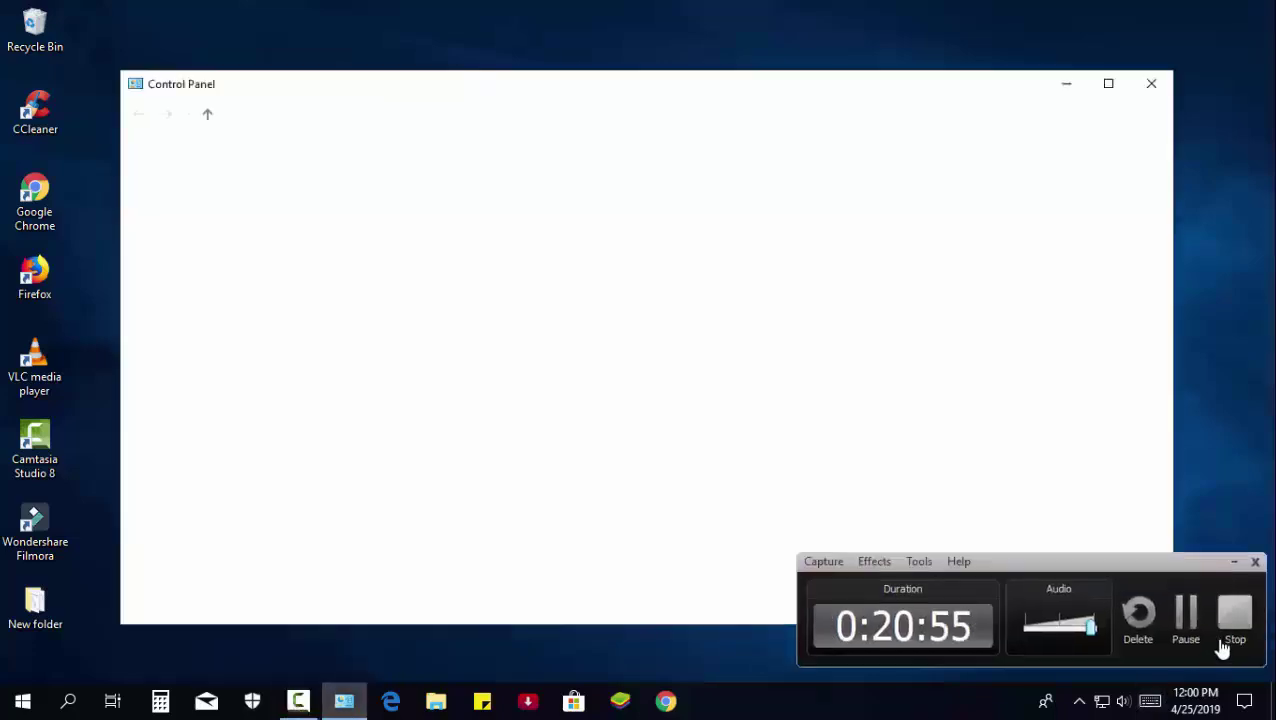